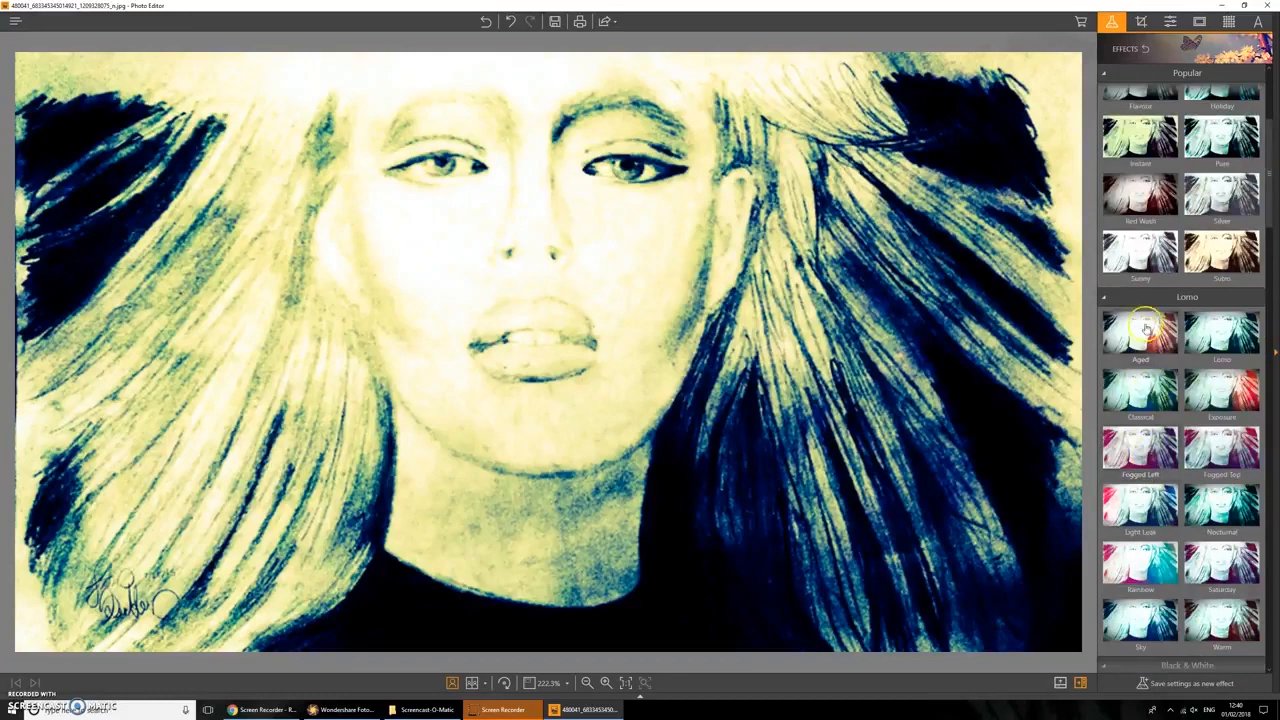
Try the Classical and Aged effects from the Lomo group on the portrait.
left_click(1145, 338)
left_click(1143, 398)
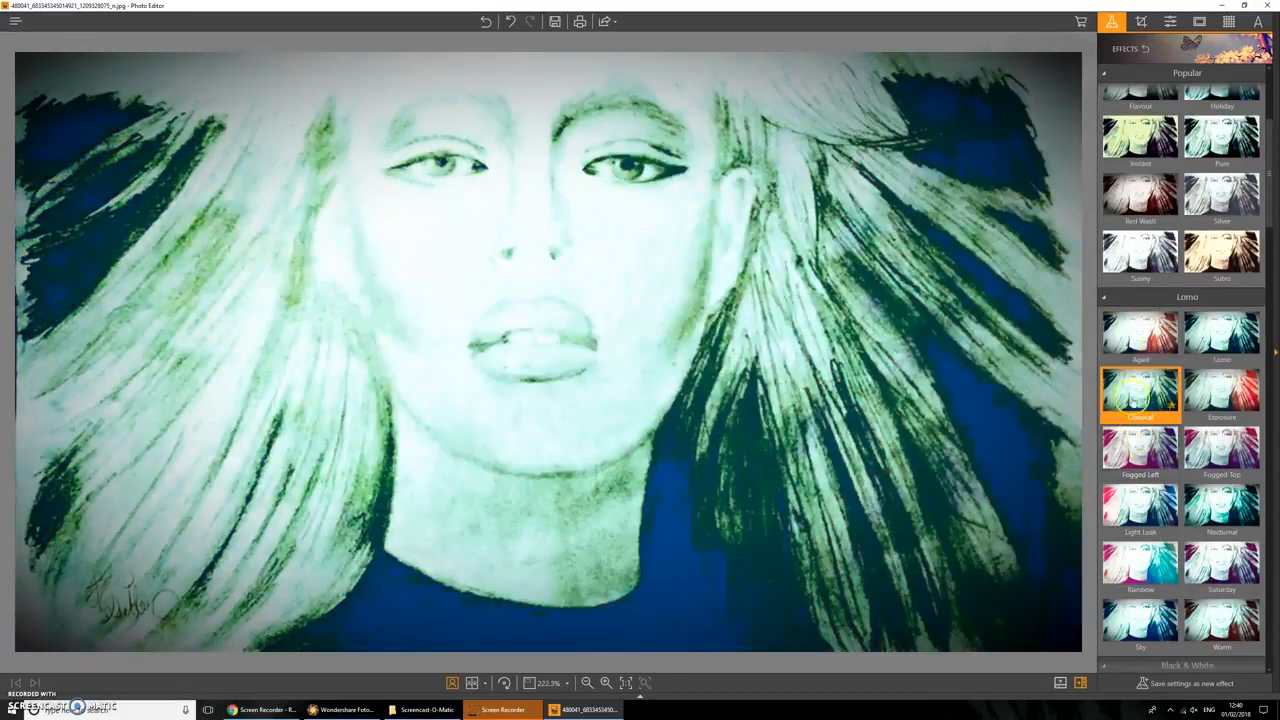
left_click(1134, 340)
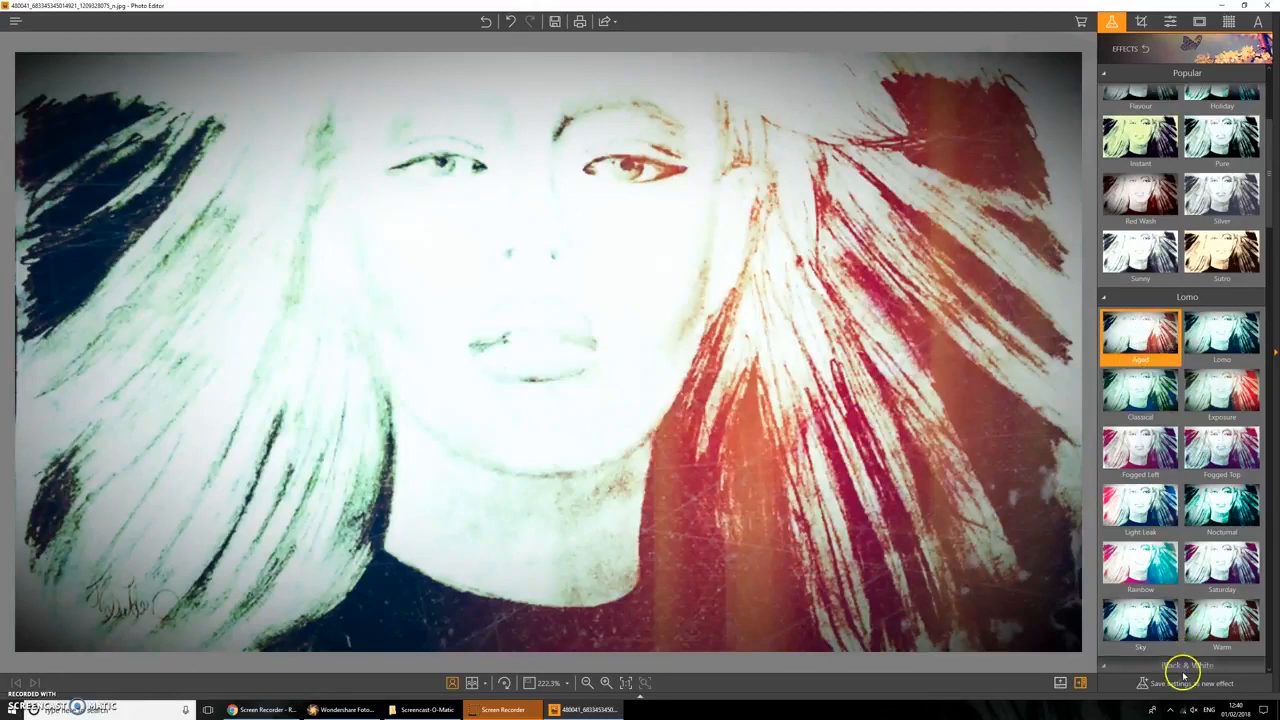
Try several Black & White effects on the portrait, including Shiny and Cape.
scroll(1196, 520, "down", 5)
scroll(1197, 524, "down", 1)
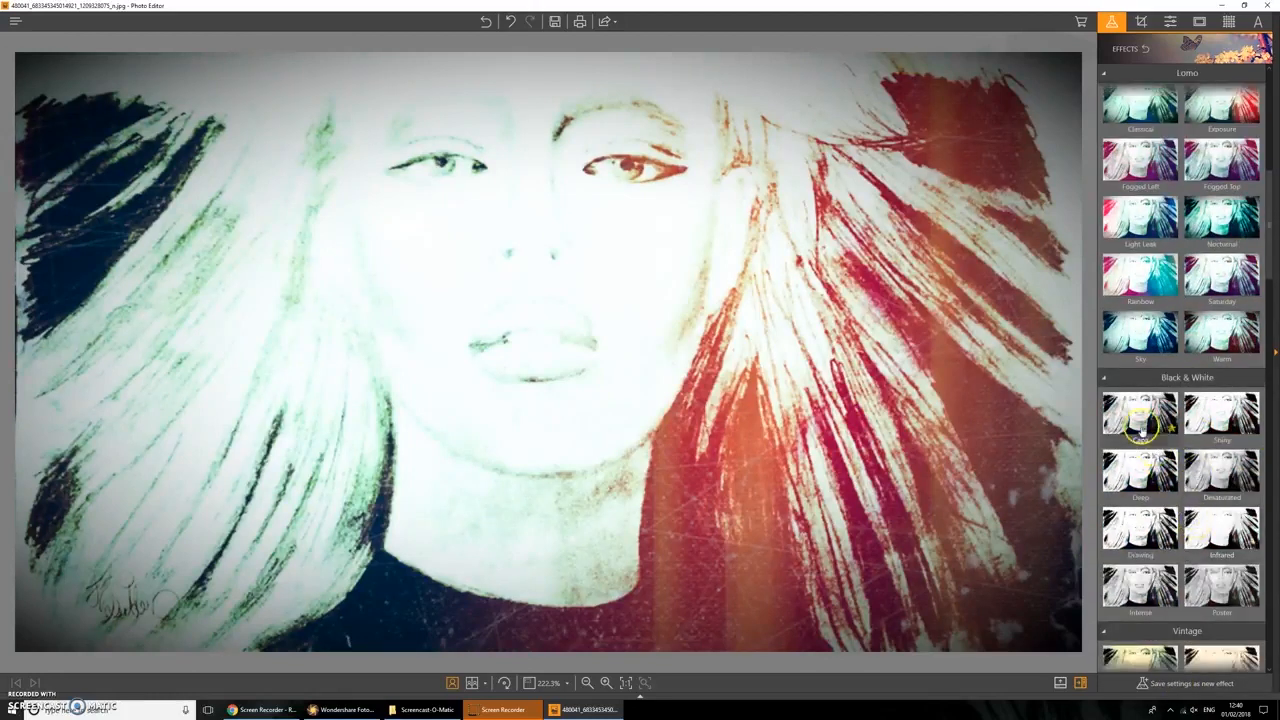
left_click(1141, 425)
left_click(1228, 423)
left_click(1222, 480)
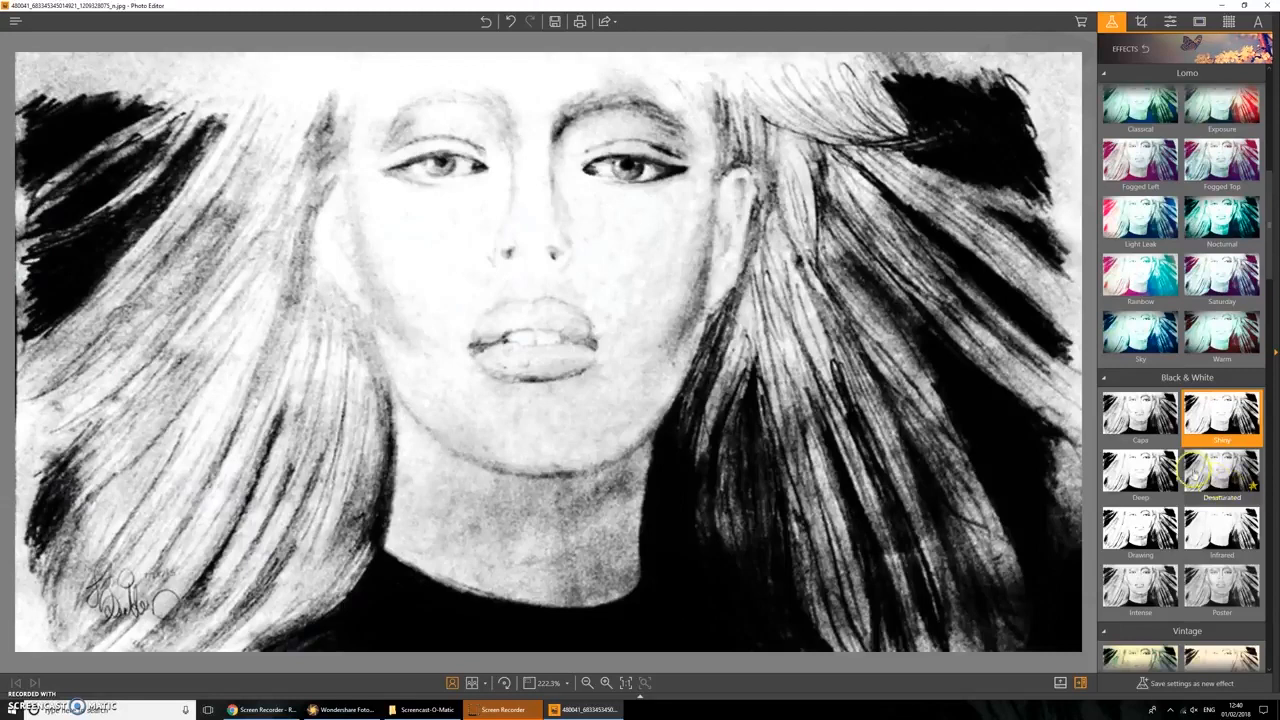
left_click(1142, 428)
Apply the last effect of the Photography group to the portrait.
scroll(1150, 510, "down", 4)
scroll(1150, 510, "down", 12)
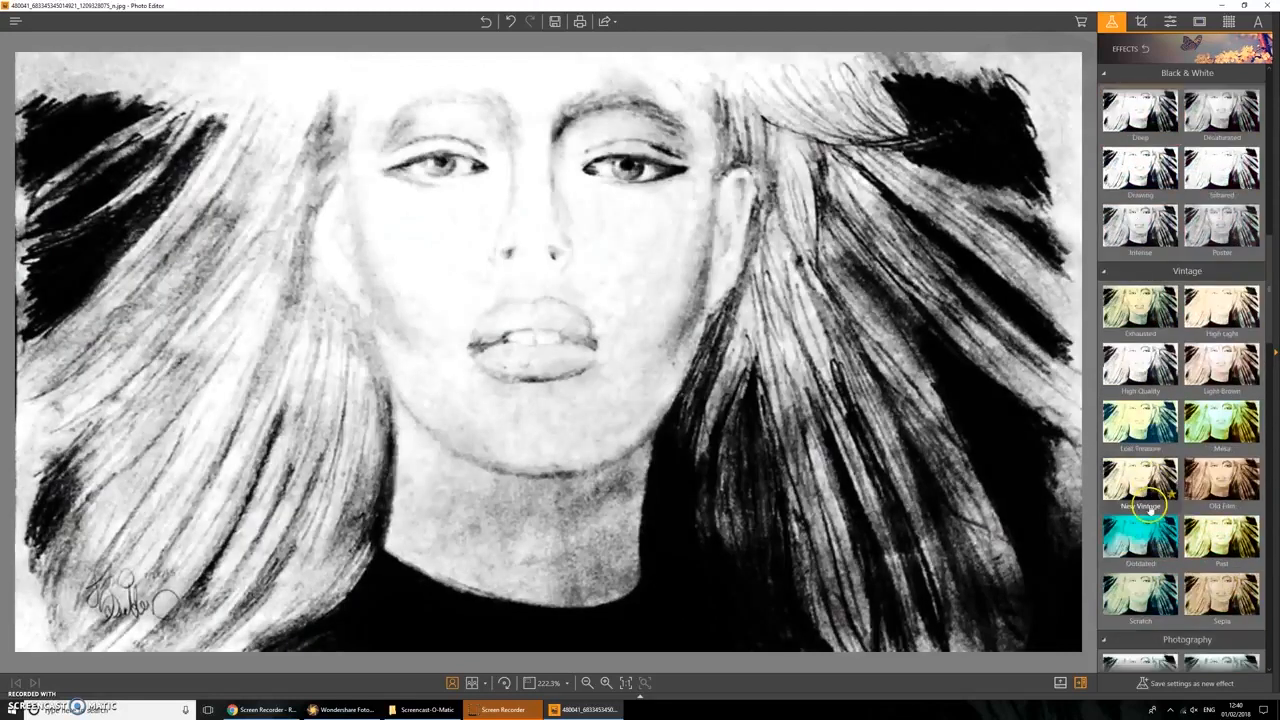
left_click(1136, 580)
scroll(1111, 560, "down", 4)
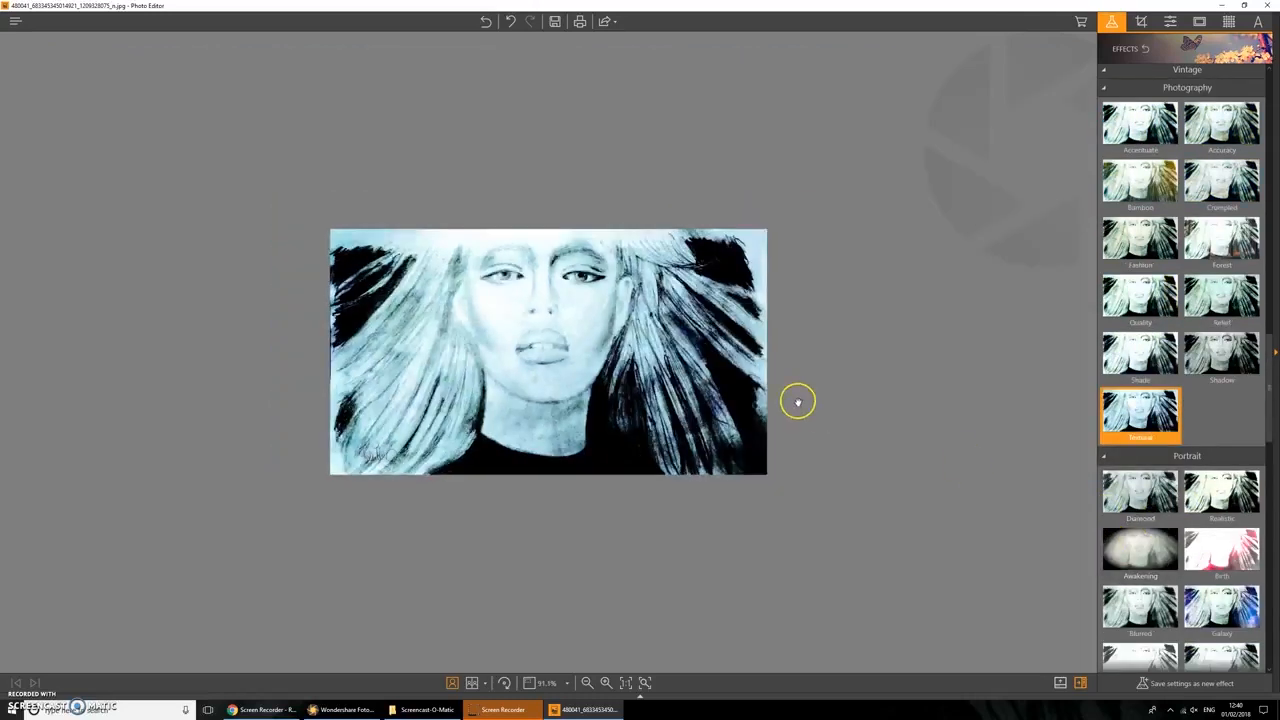
Examine the framed view of the portrait and look through the Portrait, Cinema, Environment and Color effects.
scroll(797, 400, "up", 3)
scroll(1200, 578, "down", 4)
scroll(1200, 578, "down", 12)
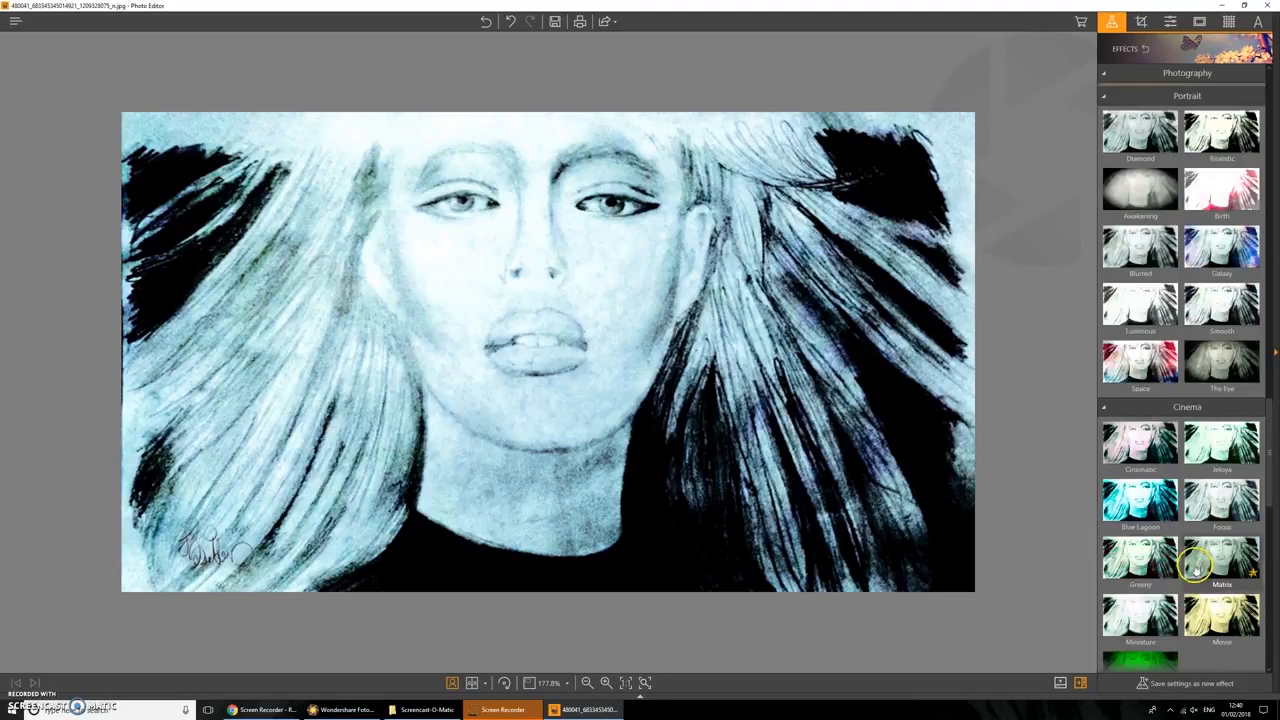
scroll(1192, 548, "down", 10)
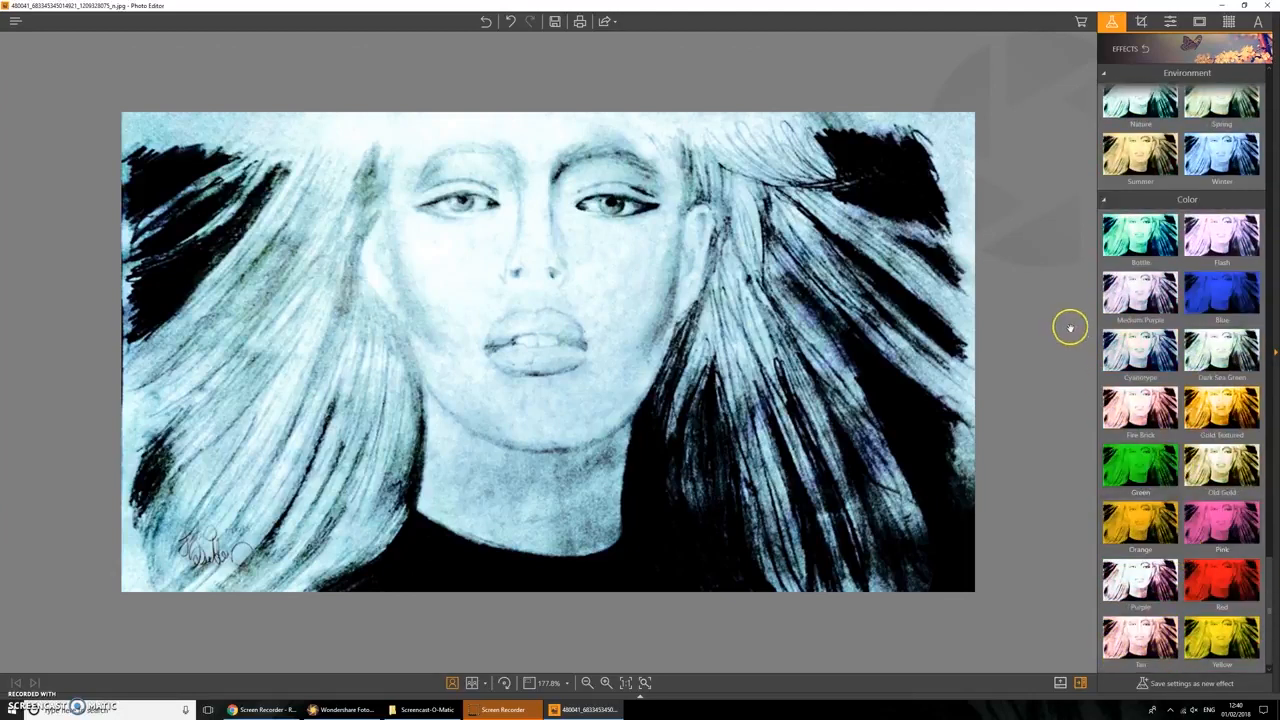
scroll(1057, 266, "up", 4)
scroll(906, 323, "down", 8)
scroll(905, 324, "up", 5)
scroll(1140, 360, "up", 5)
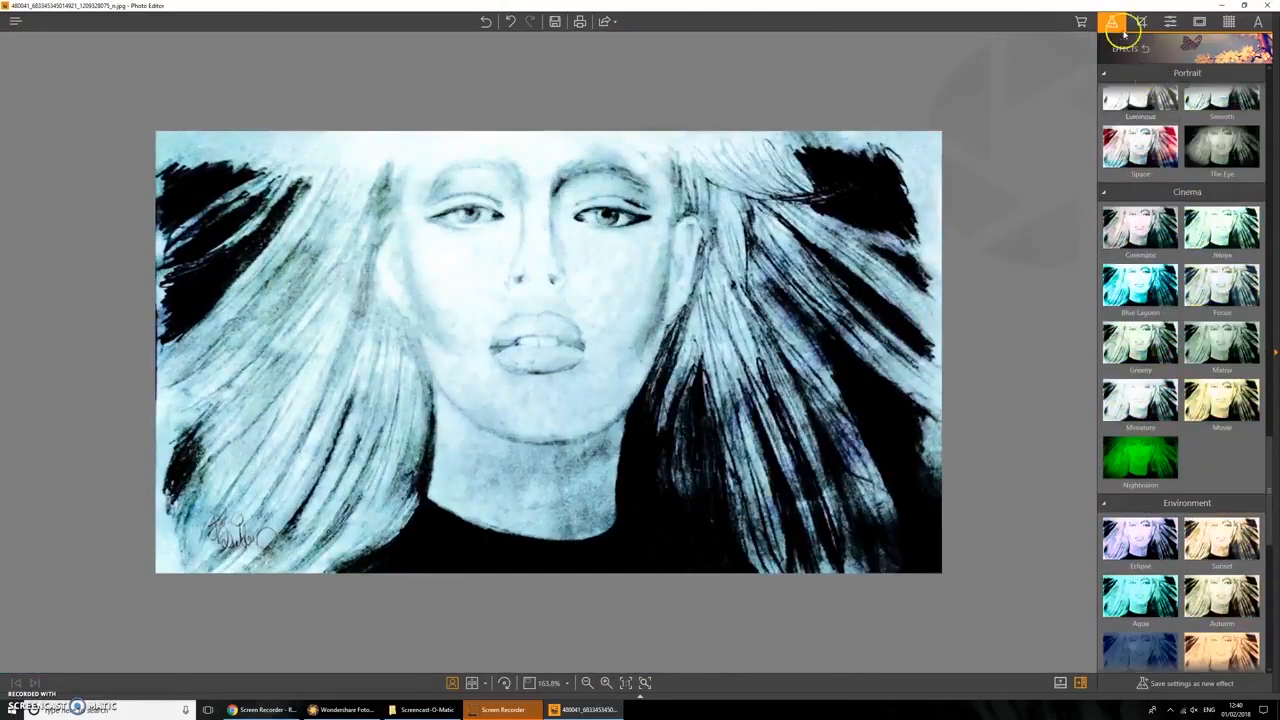
Rotate the picture by +0.6° and crop it at the Original aspect ratio.
left_click(1141, 21)
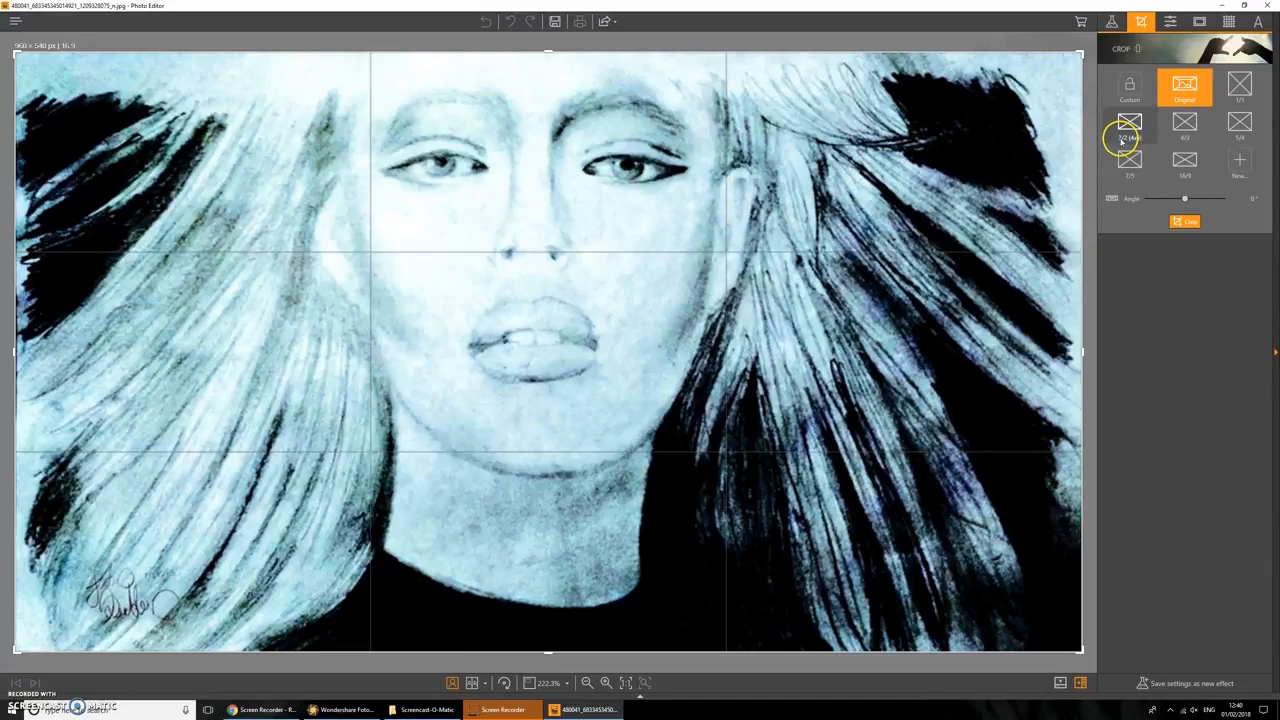
left_click(1185, 199)
left_click_drag(1185, 199, 1186, 200)
left_click(1201, 22)
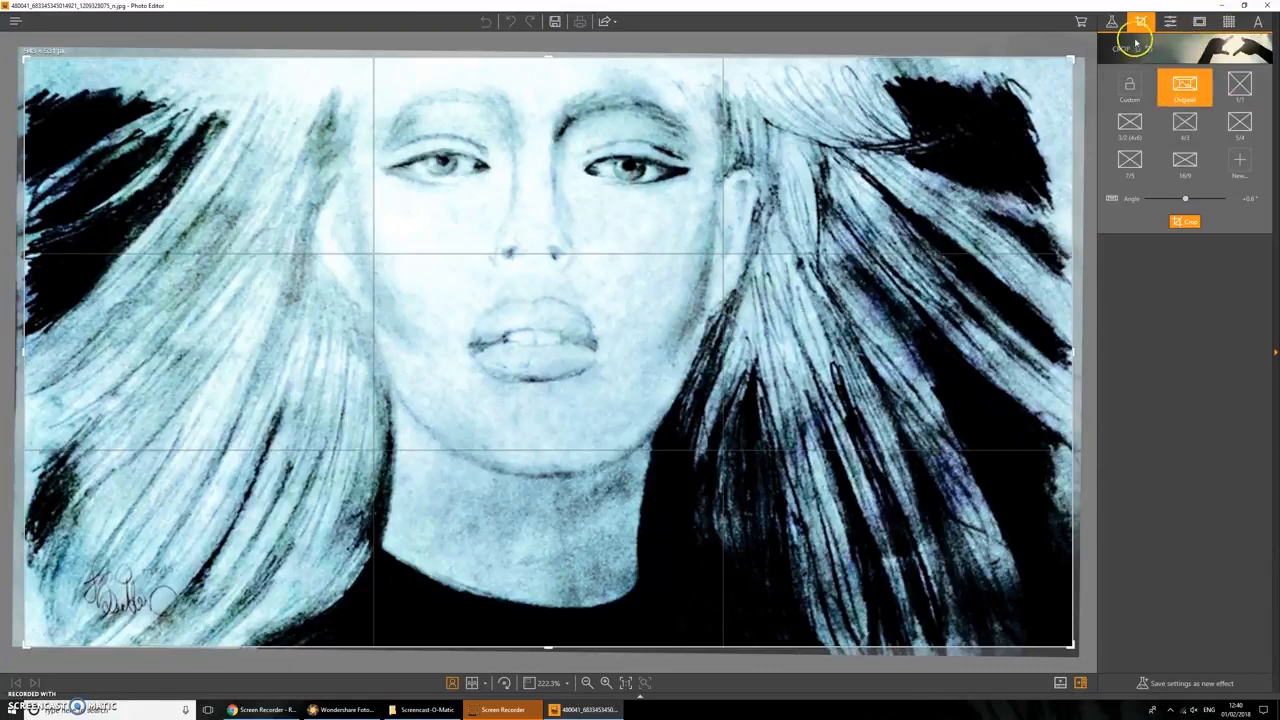
left_click(1182, 222)
Adjust the picture with Temperature at +3%, Hue at +11% and Brightness at -6%.
left_click(1172, 22)
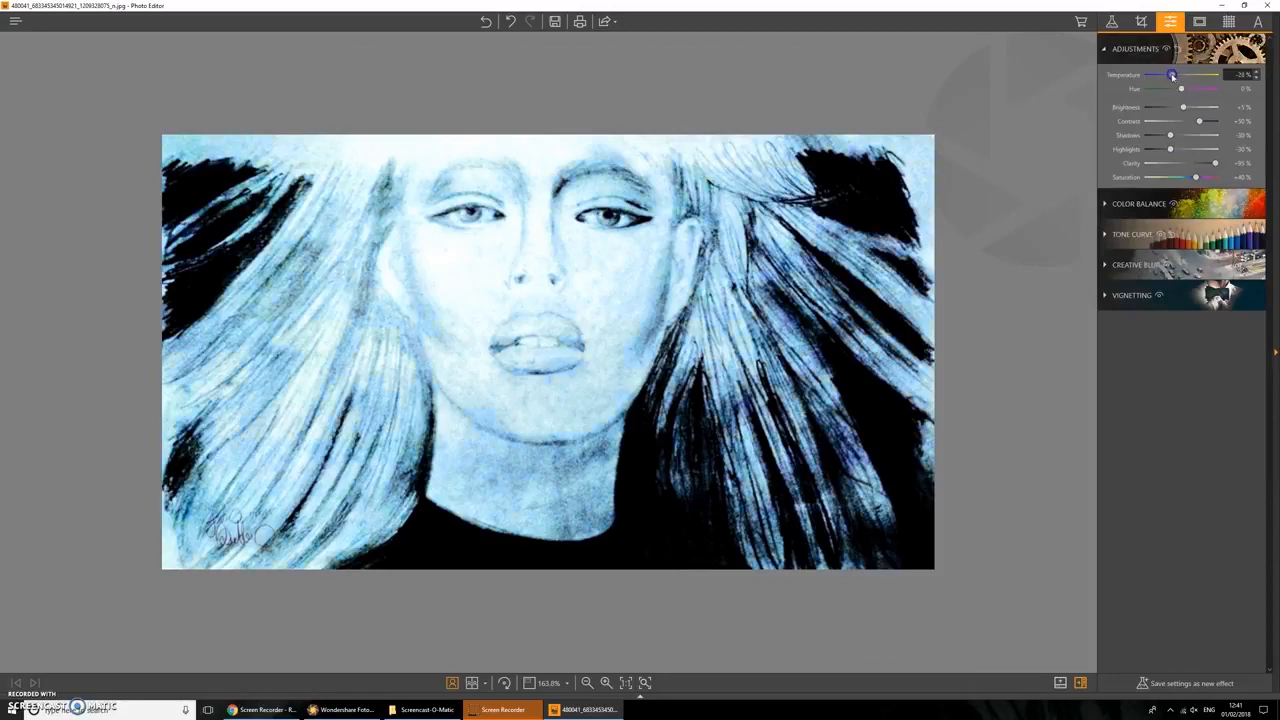
left_click_drag(1188, 72, 1186, 75)
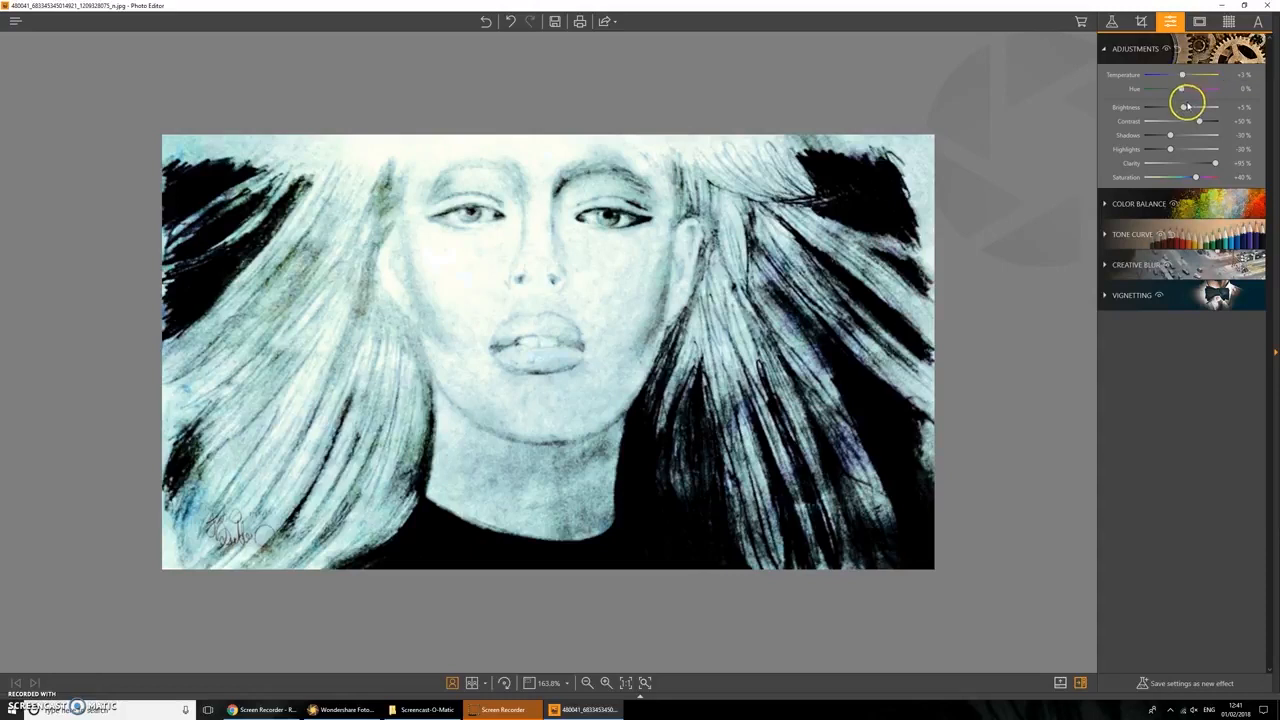
left_click(1182, 89)
left_click_drag(1176, 89, 1183, 90)
left_click(1184, 108)
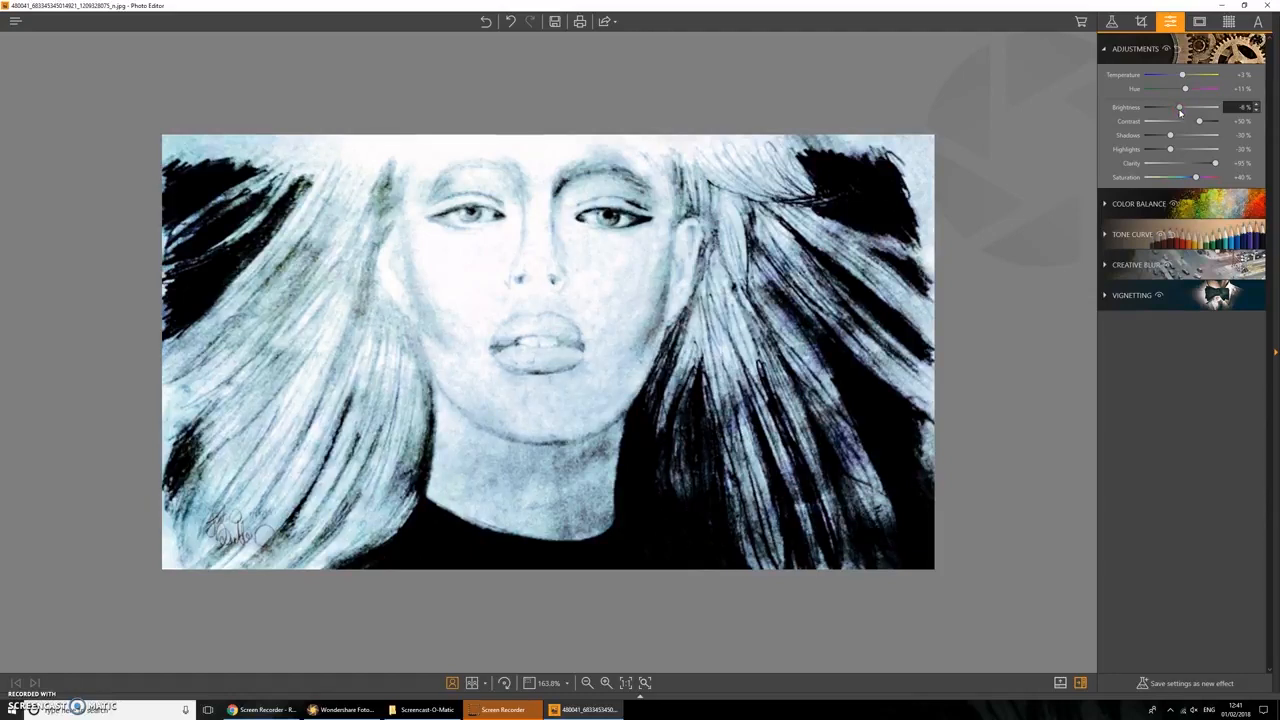
Set Contrast to +17%, Highlights to -50%, Shadows to +13%, Clarity to +100% and Saturation to +32%.
mouse_move(1199, 121)
left_mouse_down()
mouse_move(1171, 121)
mouse_move(1202, 122)
left_mouse_up()
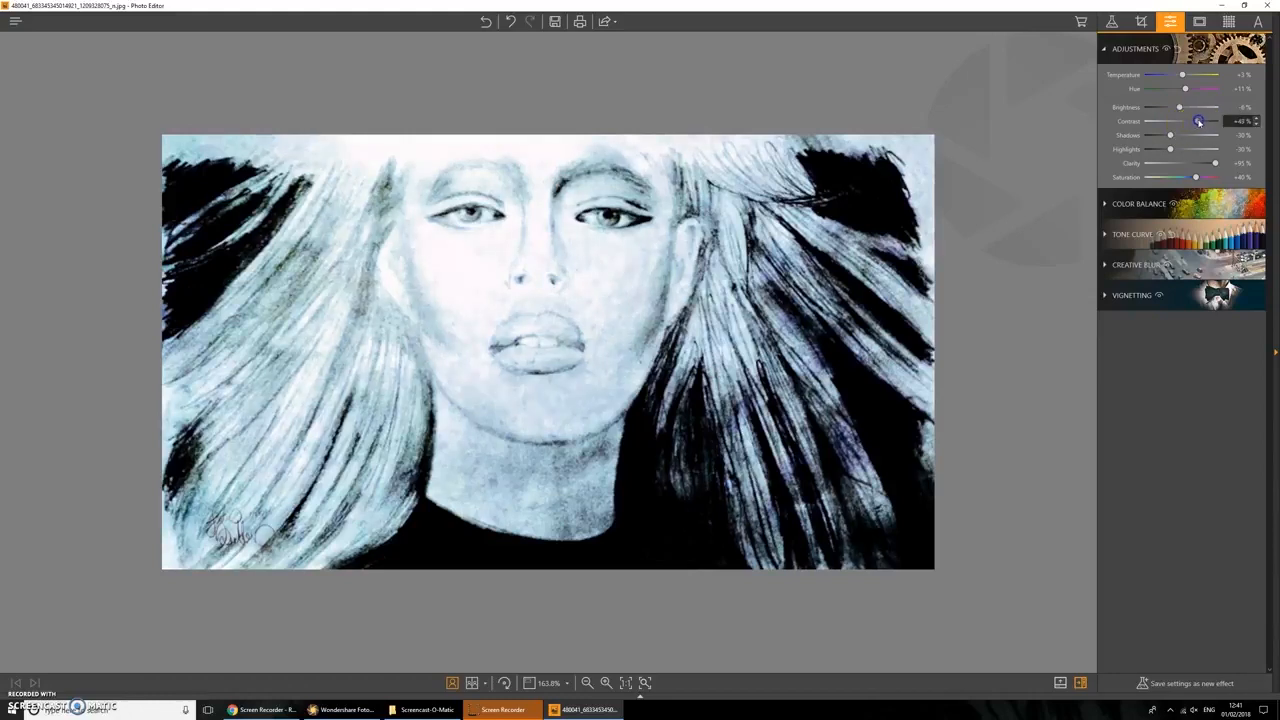
left_click_drag(1168, 149, 1163, 149)
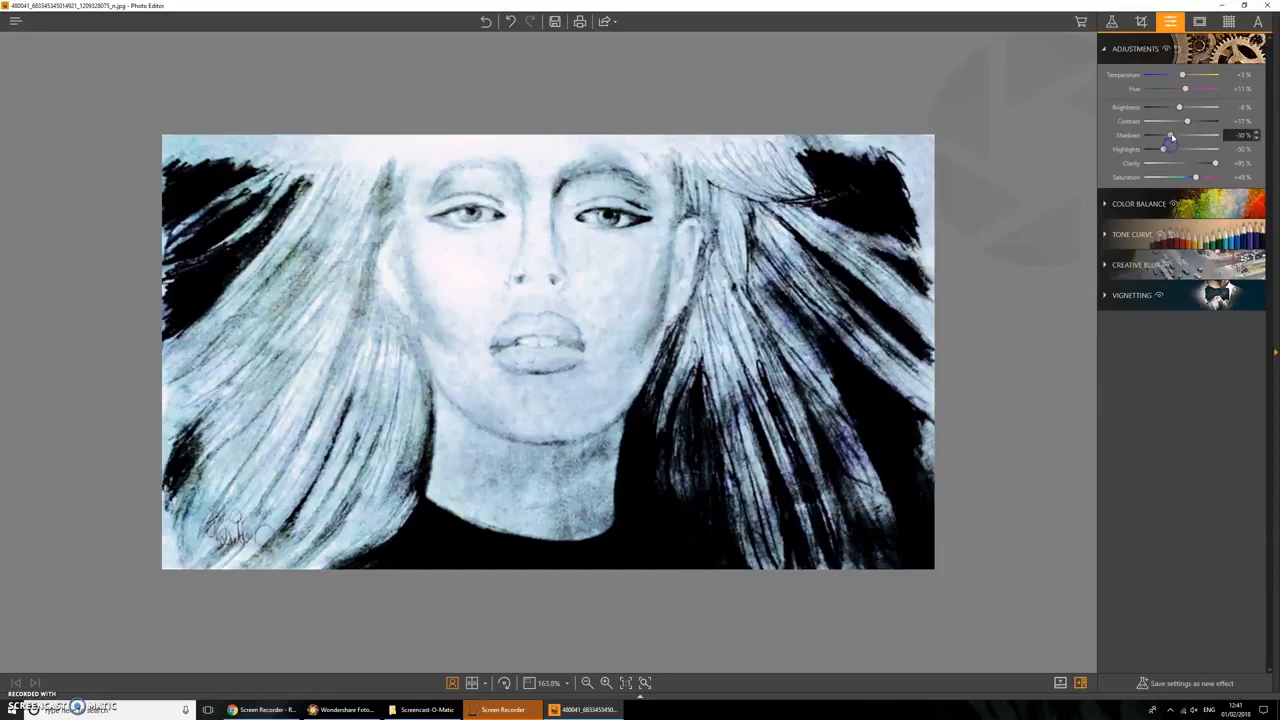
left_click_drag(1188, 136, 1190, 136)
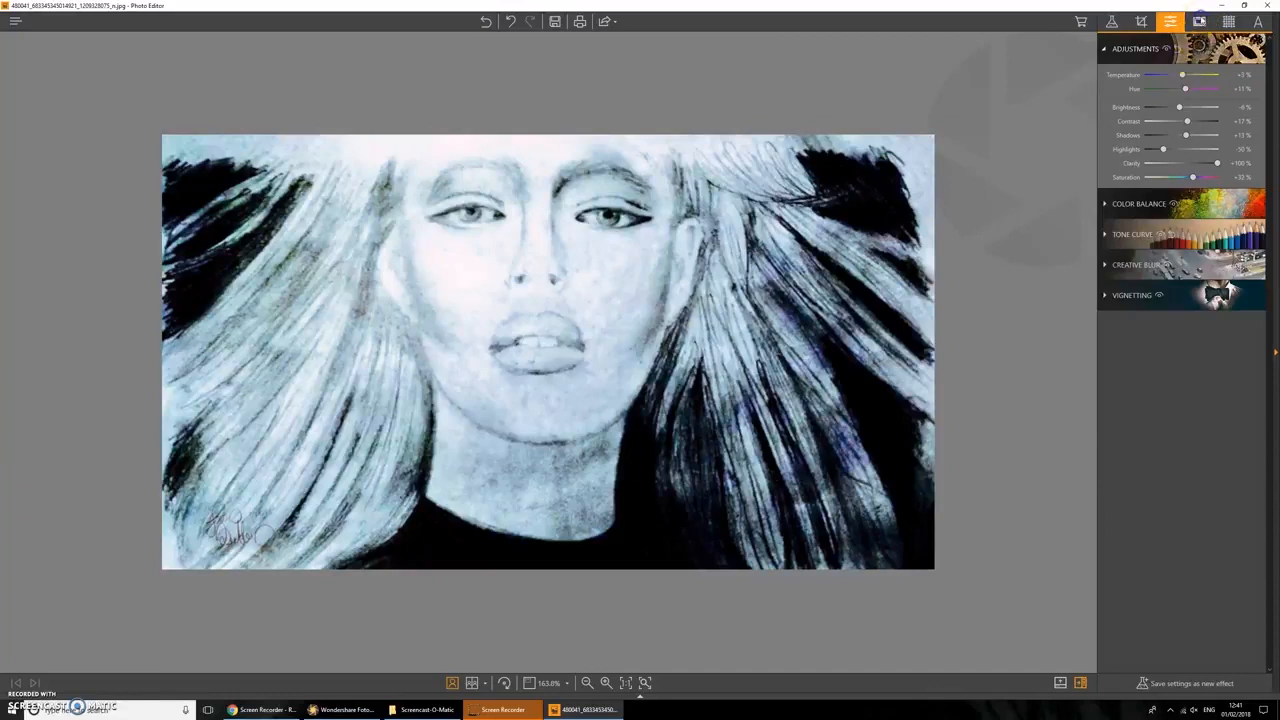
Try Classic and Retro frames on the picture, including the black frame with a white mat and the photo-corner frame.
left_click(1200, 21)
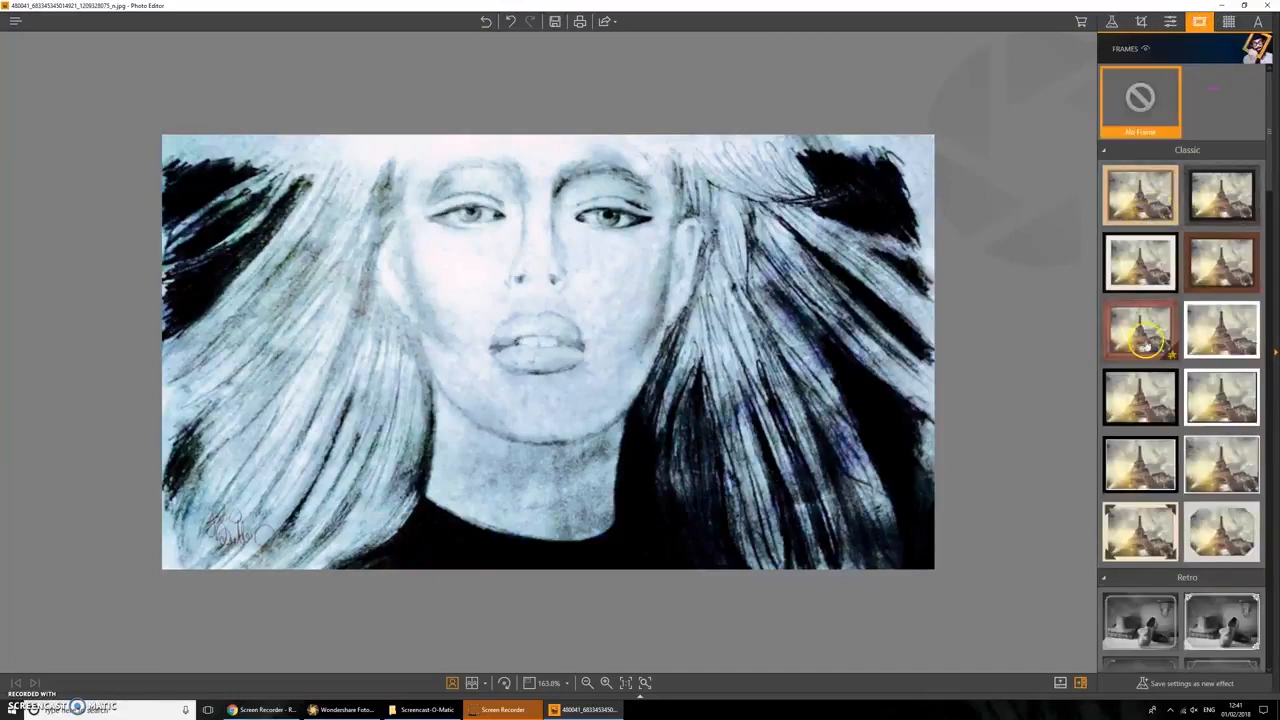
left_click(1135, 260)
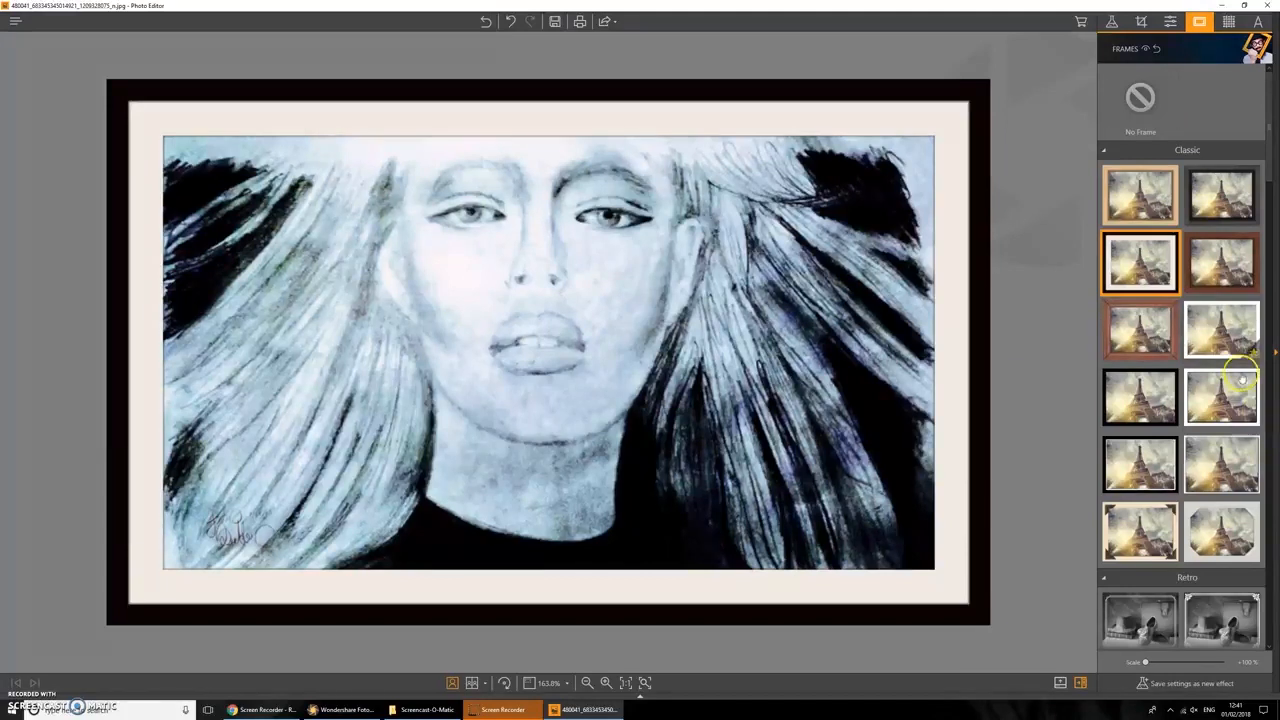
scroll(1221, 320, "down", 5)
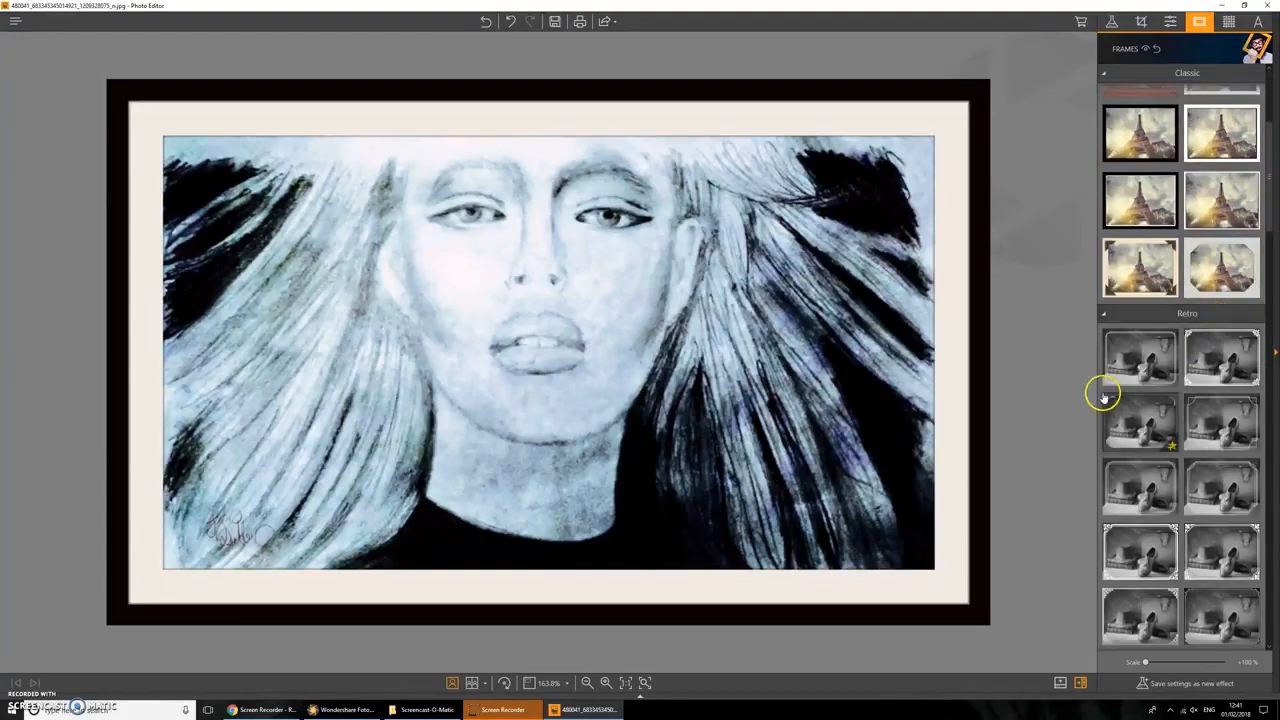
left_click(1107, 368)
scroll(1186, 342, "down", 3)
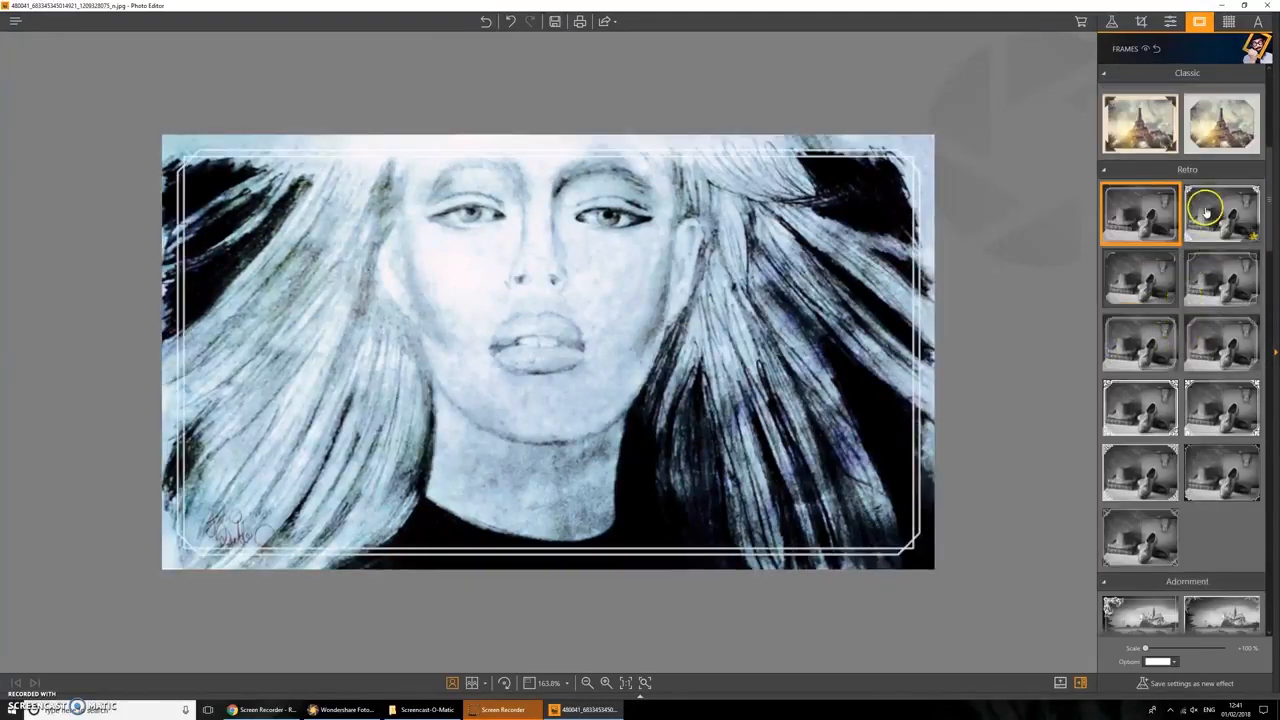
left_click(1245, 110)
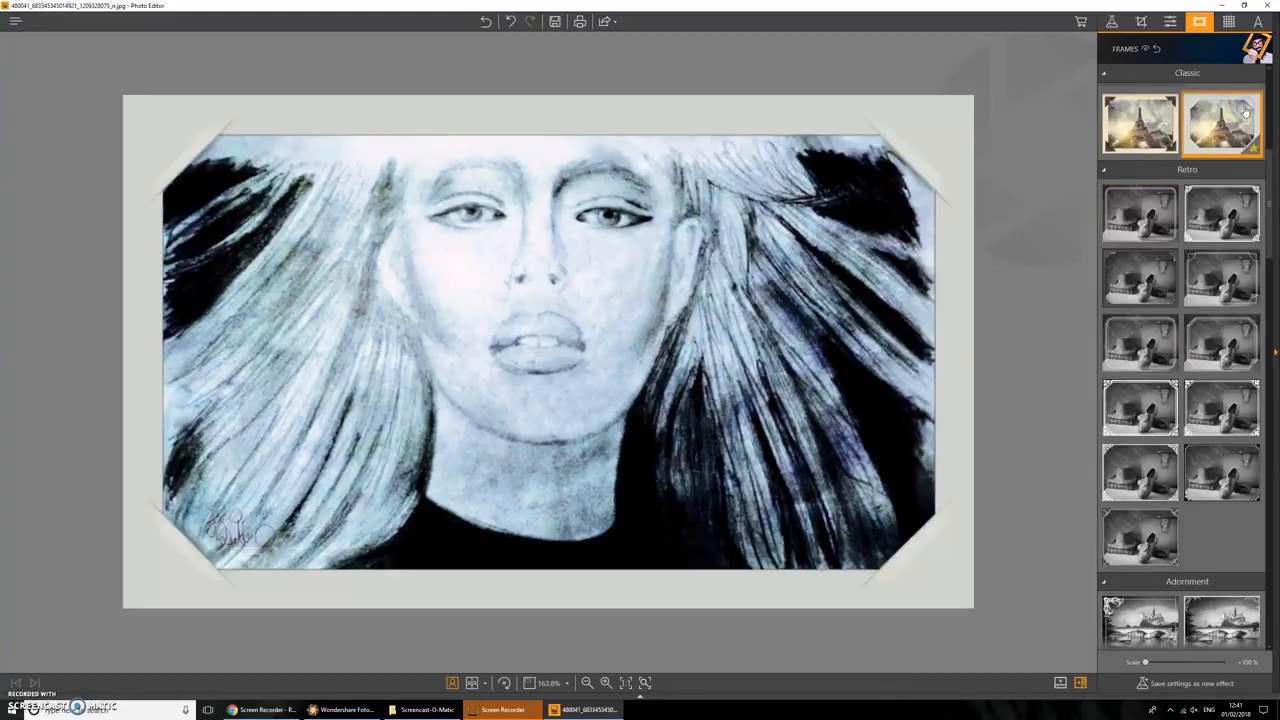
Try several Retro frames on the picture, ending with the dark border with notched corners.
left_click(1230, 222)
left_click(1218, 395)
left_click(1122, 402)
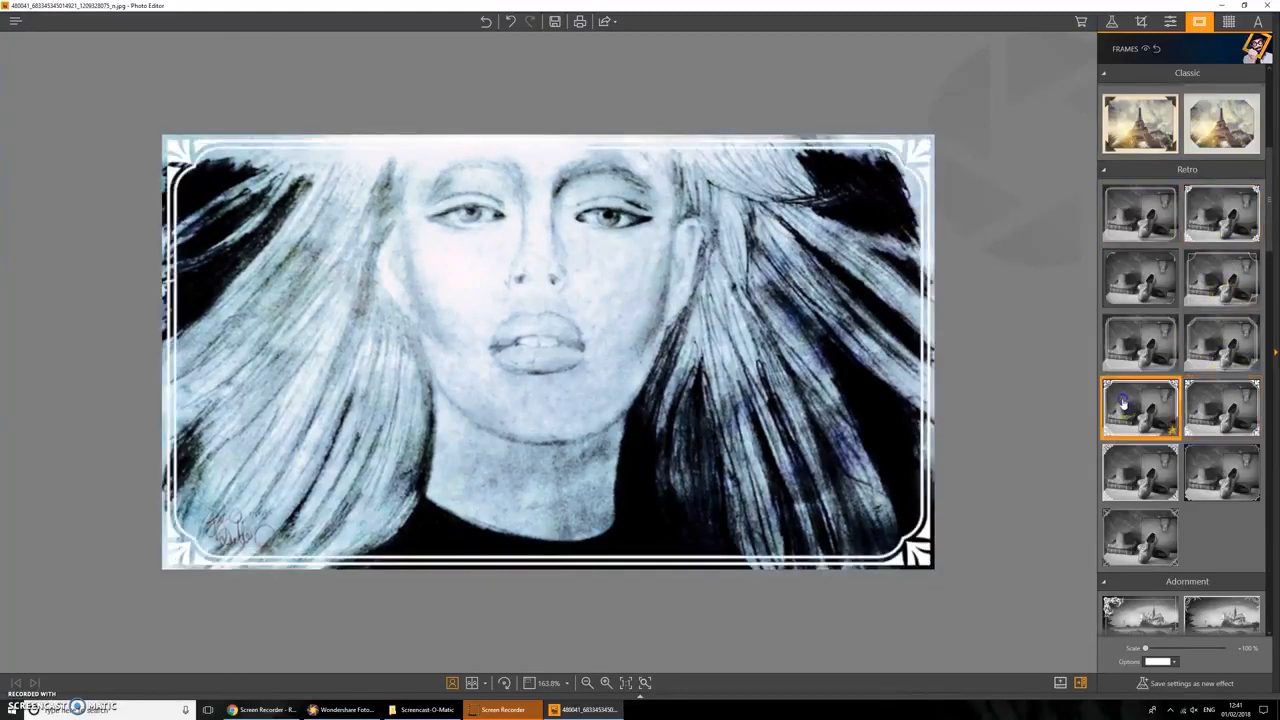
left_click(1138, 484)
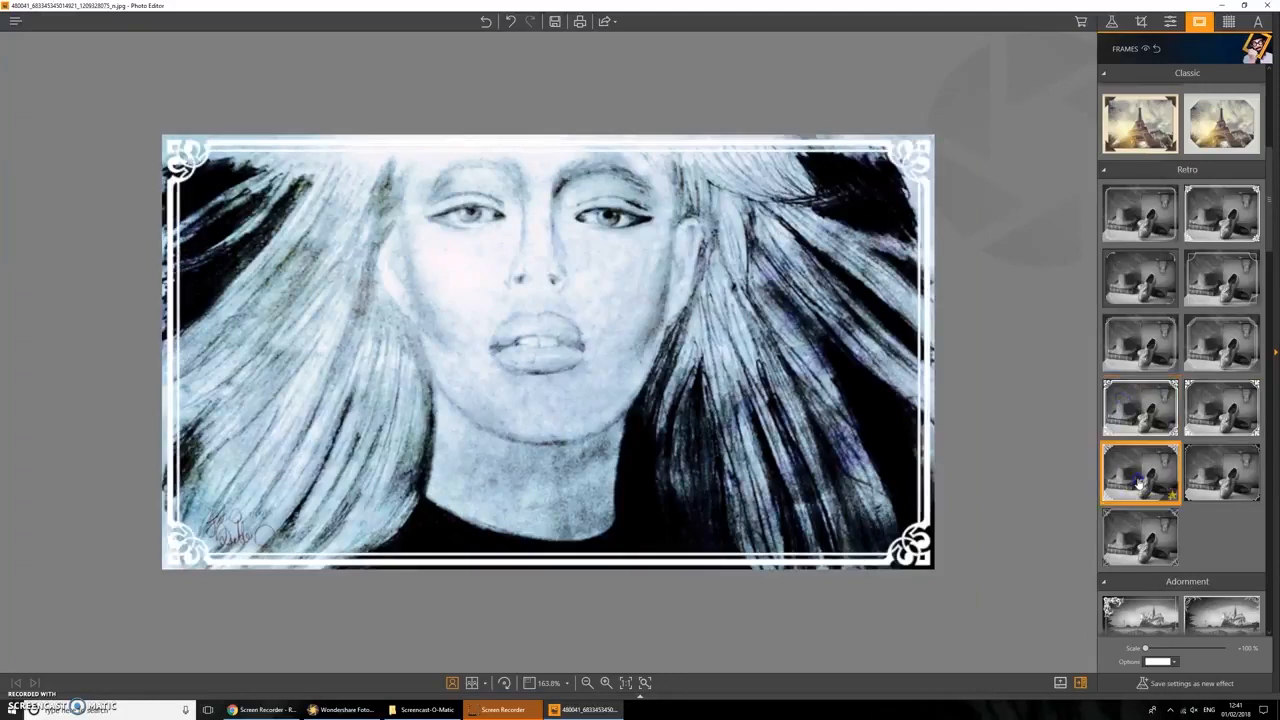
left_click(1138, 560)
left_click(1222, 470)
left_click(1150, 340)
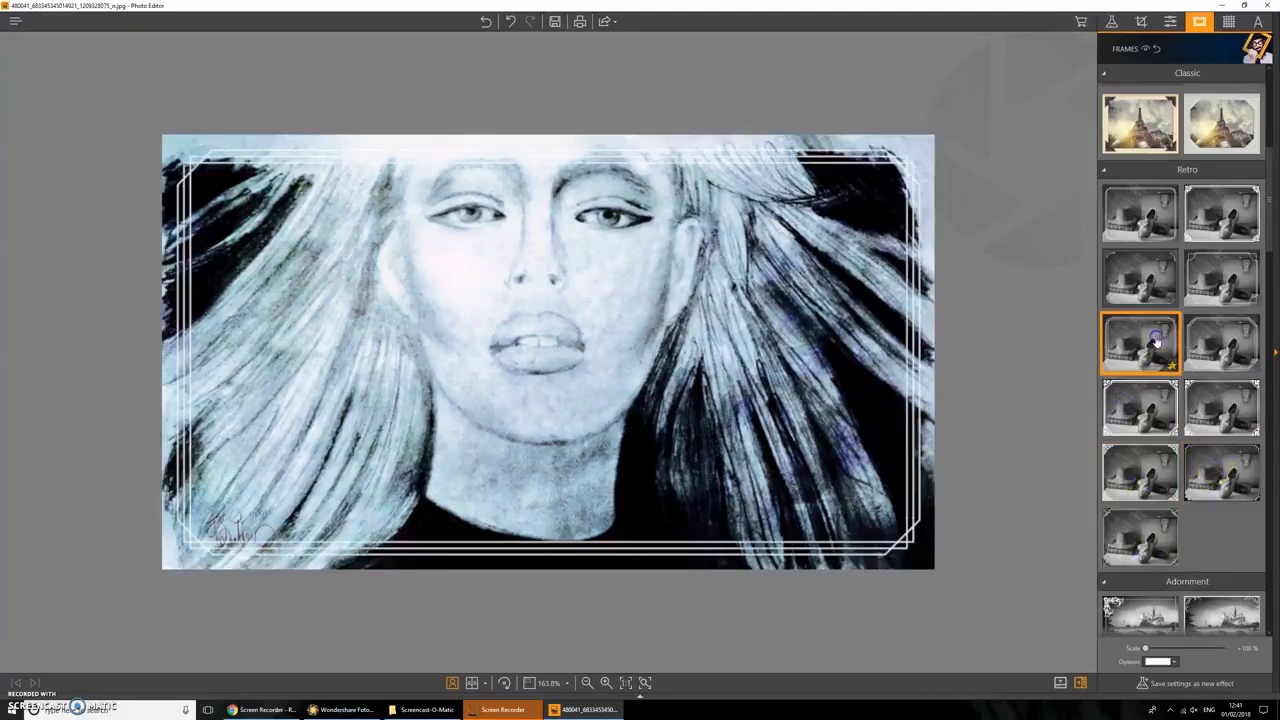
left_click(1140, 280)
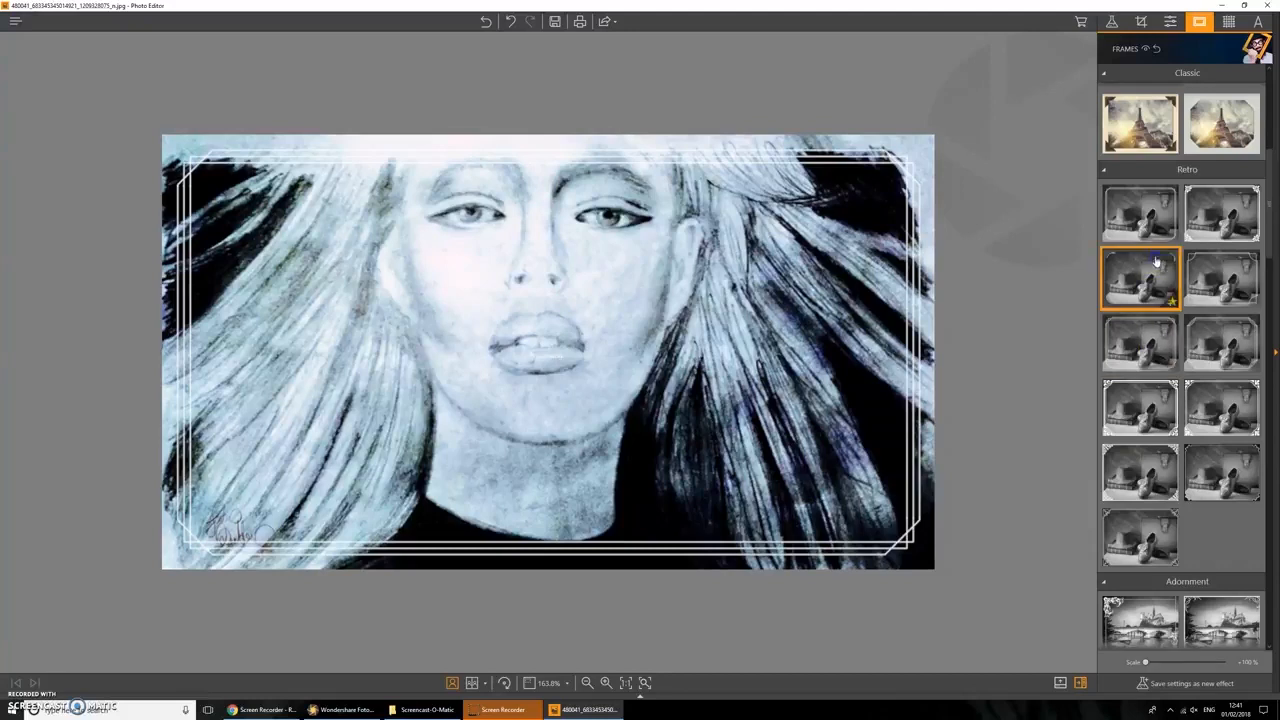
left_click(1215, 465)
Try several Adornment frames with ornamental corner flourishes on the picture.
scroll(1208, 458, "down", 1)
scroll(1208, 458, "down", 2)
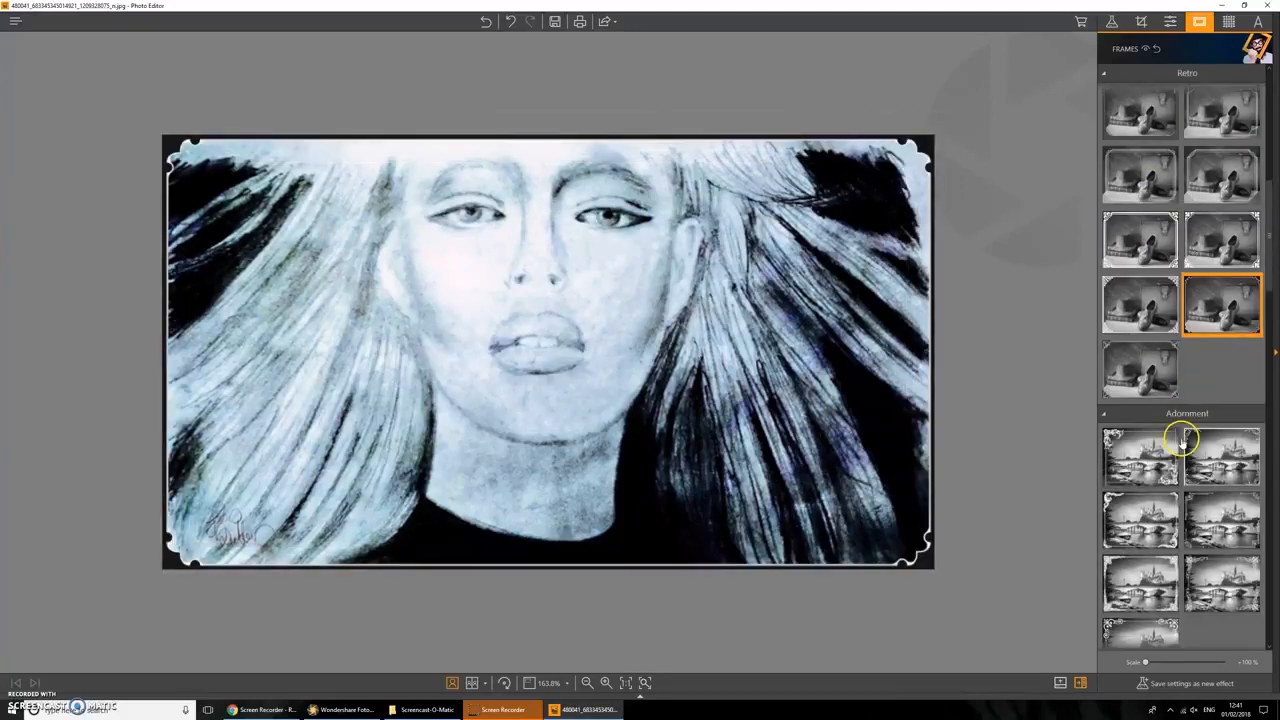
left_click(1166, 447)
left_click(1217, 455)
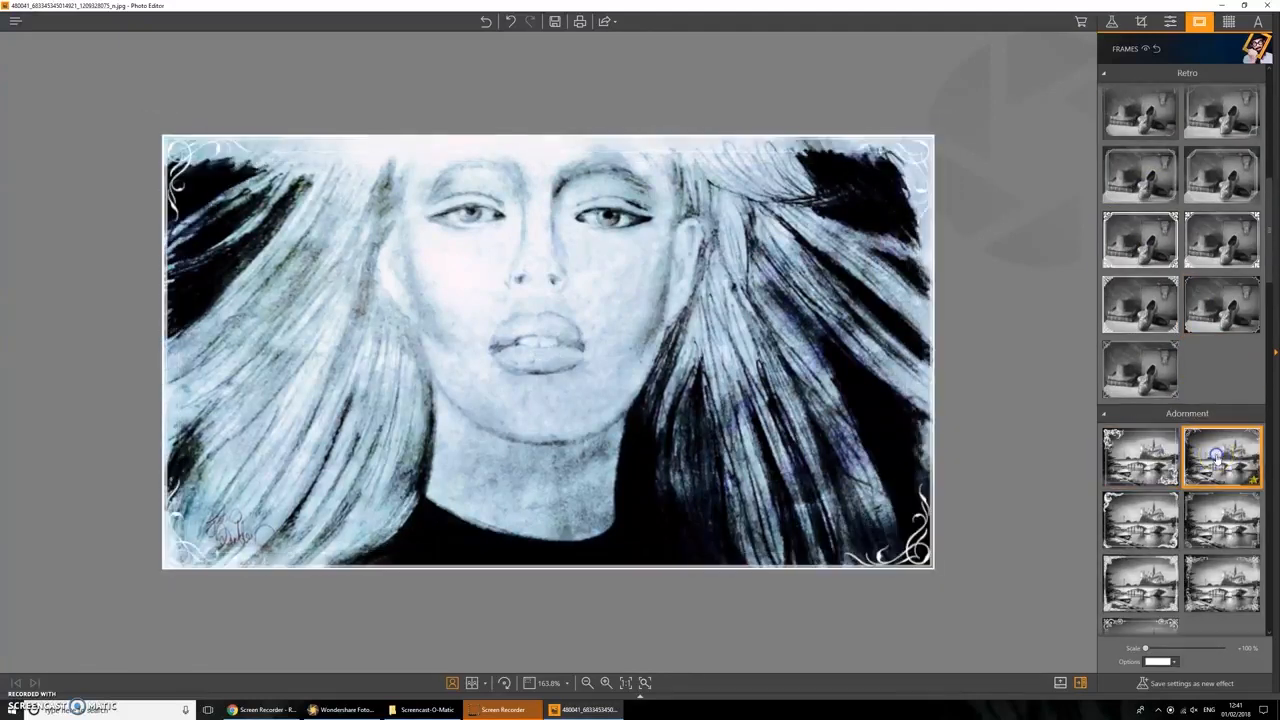
scroll(1217, 455, "down", 1)
left_click(1216, 452)
left_click(1207, 508)
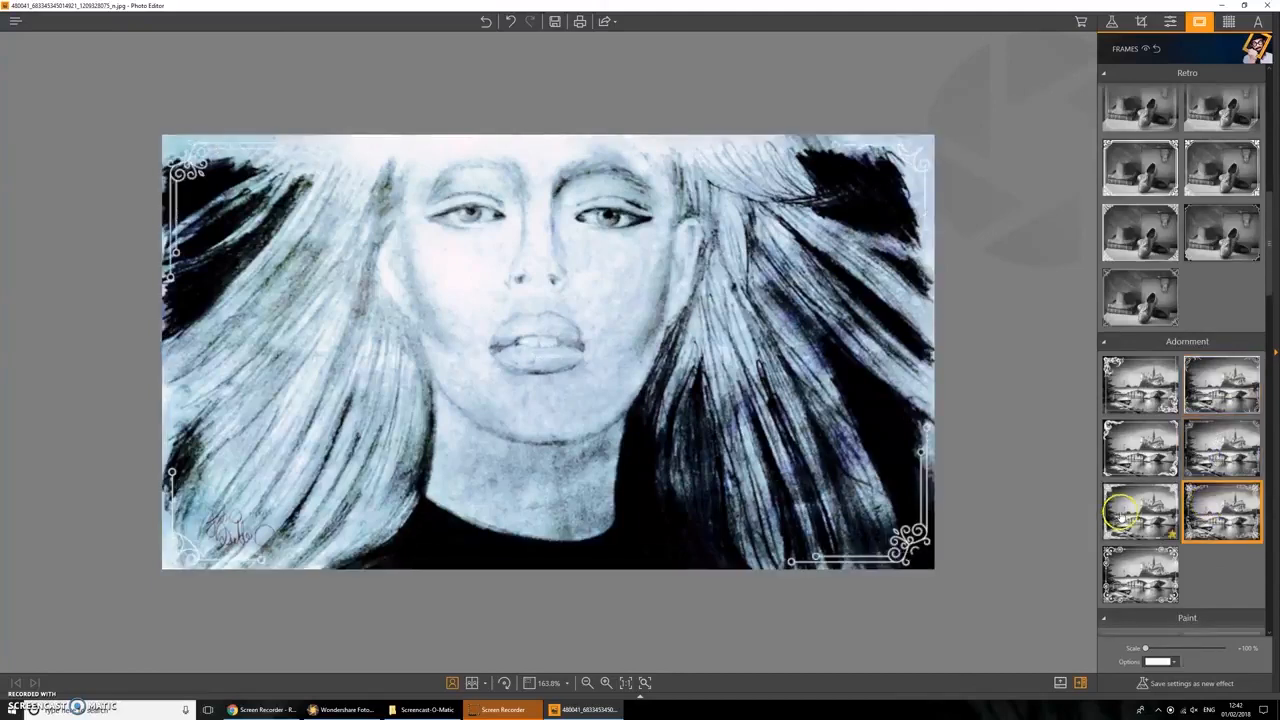
left_click(1138, 576)
left_click(1128, 512)
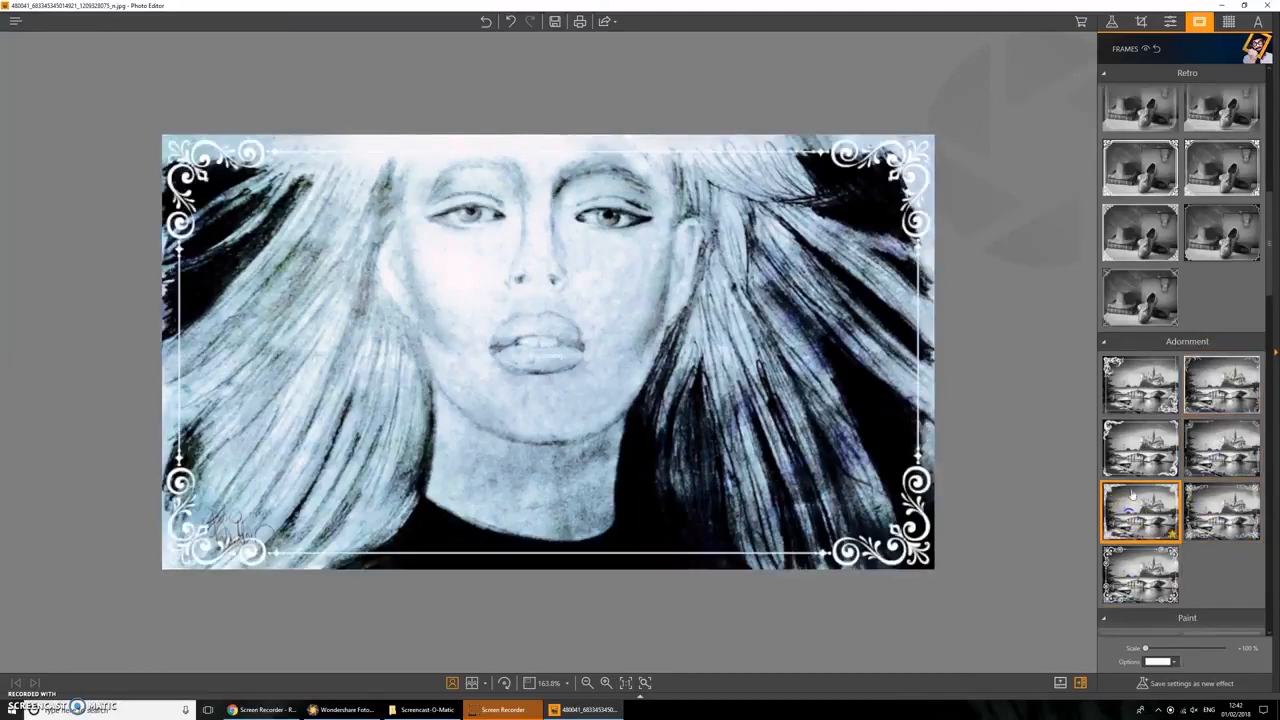
Try several Paint frames, including a paint-splatter border, and apply the last Paint frame with rough white edges.
scroll(1132, 455, "down", 3)
scroll(1132, 453, "down", 4)
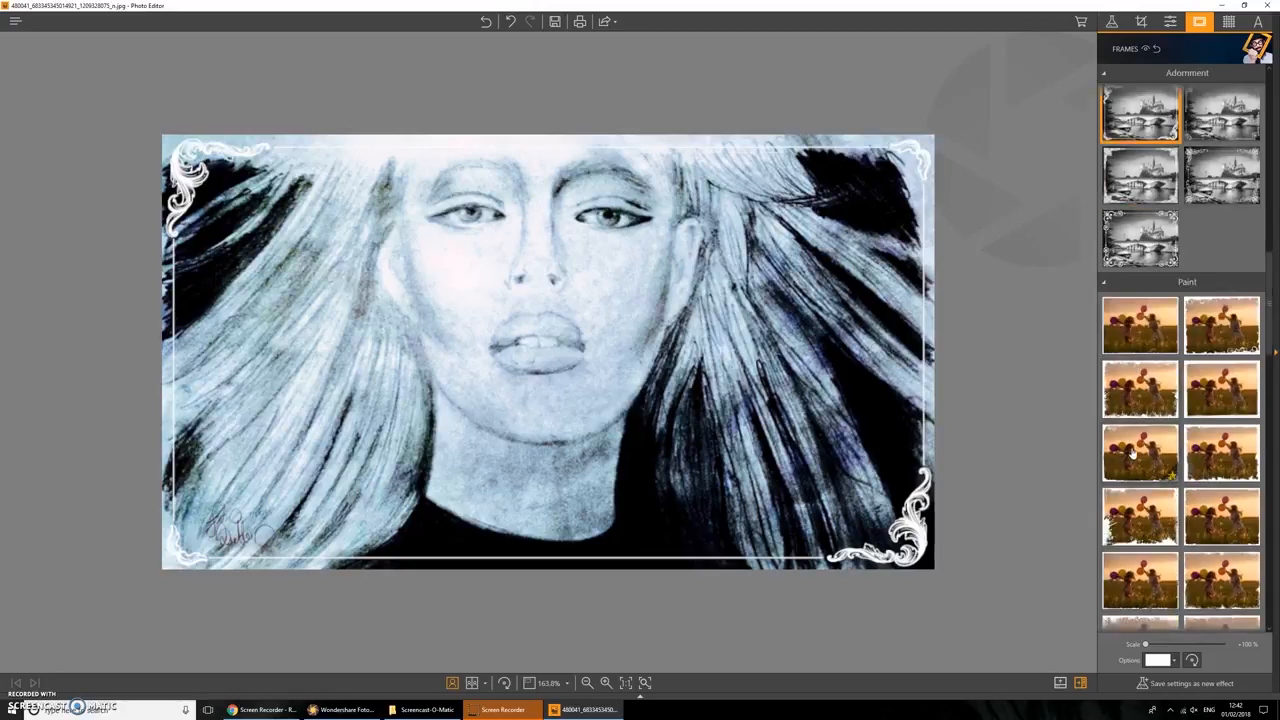
left_click(1138, 437)
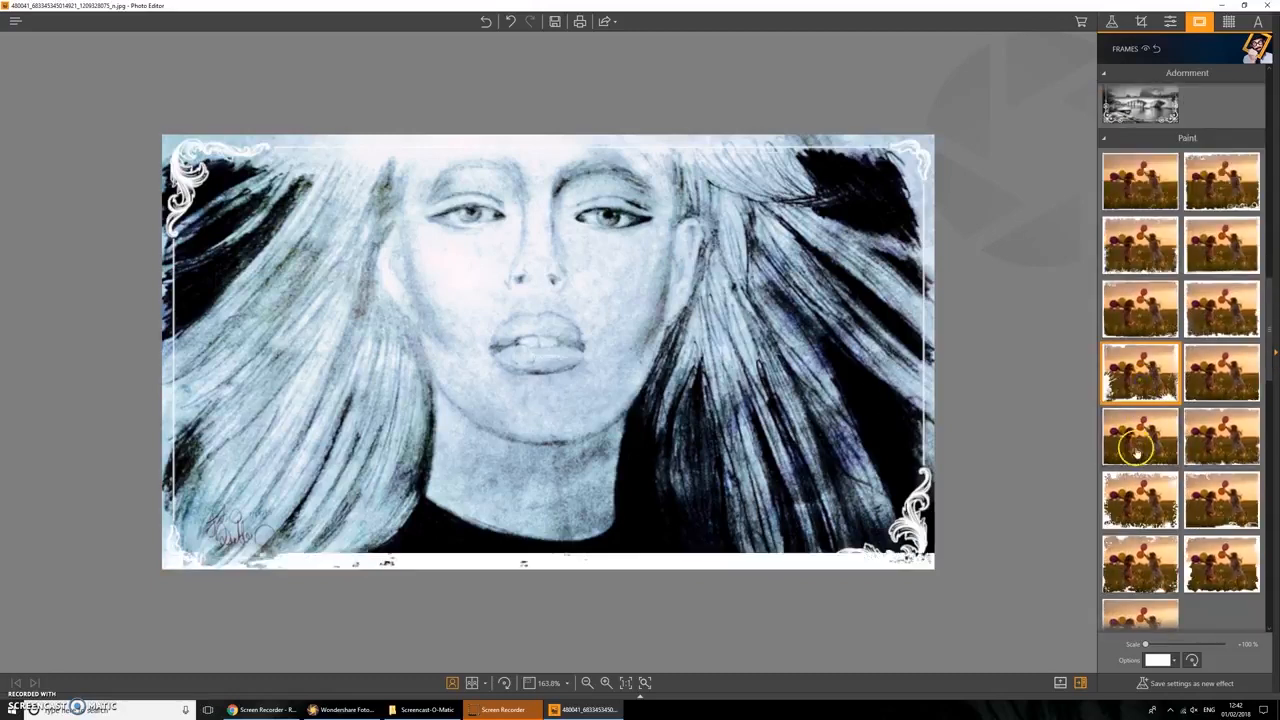
left_click(1140, 565)
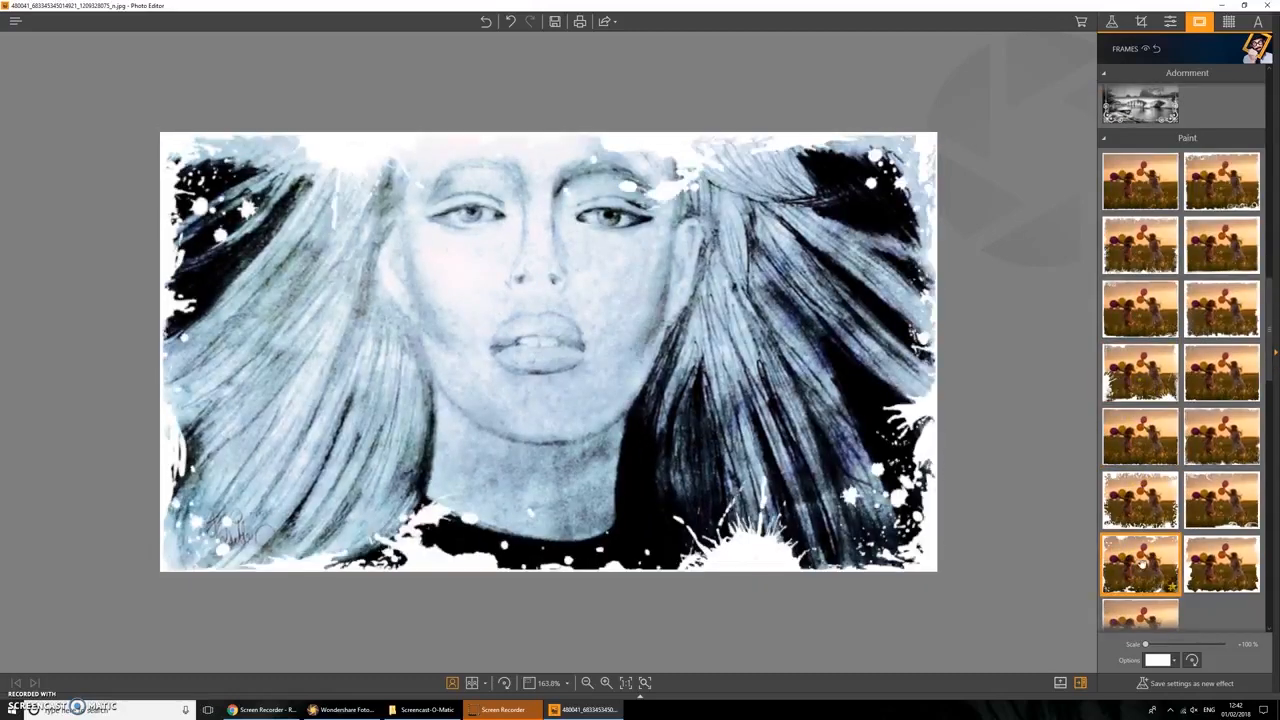
left_click(1221, 432)
left_click(1221, 565)
scroll(1140, 430, "down", 1)
scroll(1138, 430, "down", 1)
left_click(1140, 458)
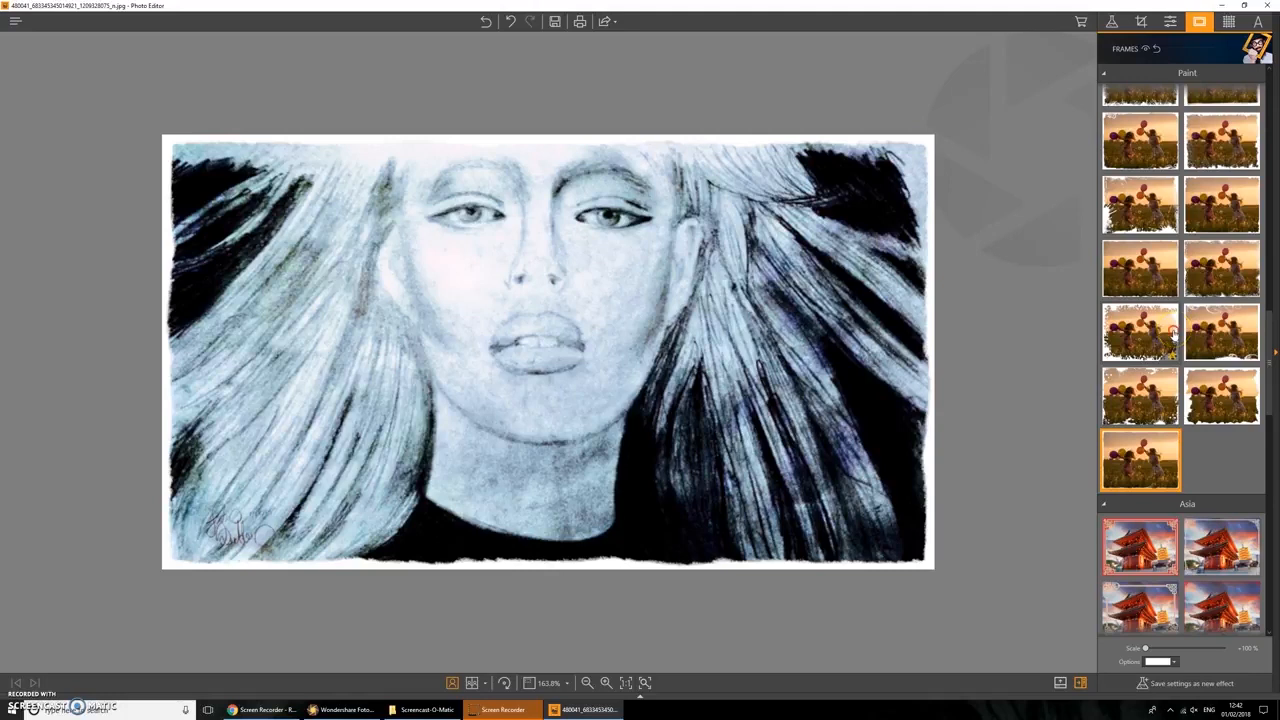
Look through the remaining frame categories: Asia, Travel, Fun and Festive.
scroll(1220, 500, "down", 4)
scroll(1210, 483, "down", 3)
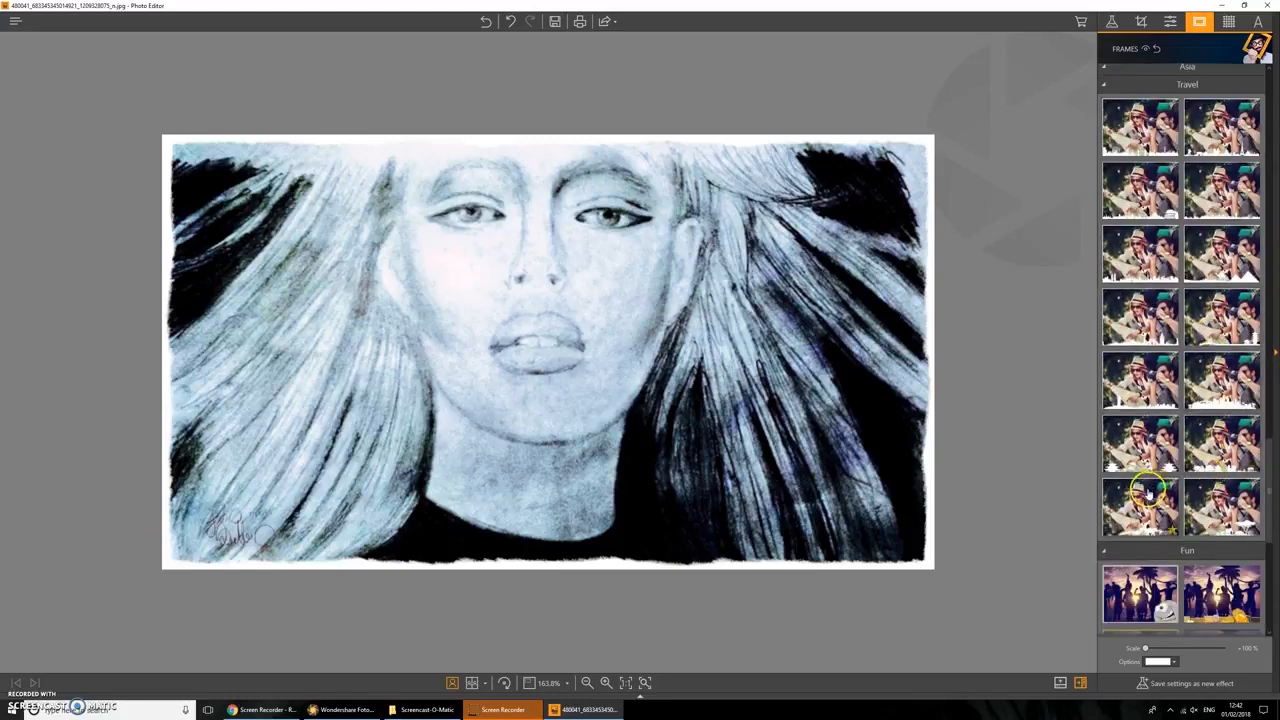
scroll(1145, 495, "down", 3)
scroll(1142, 505, "down", 3)
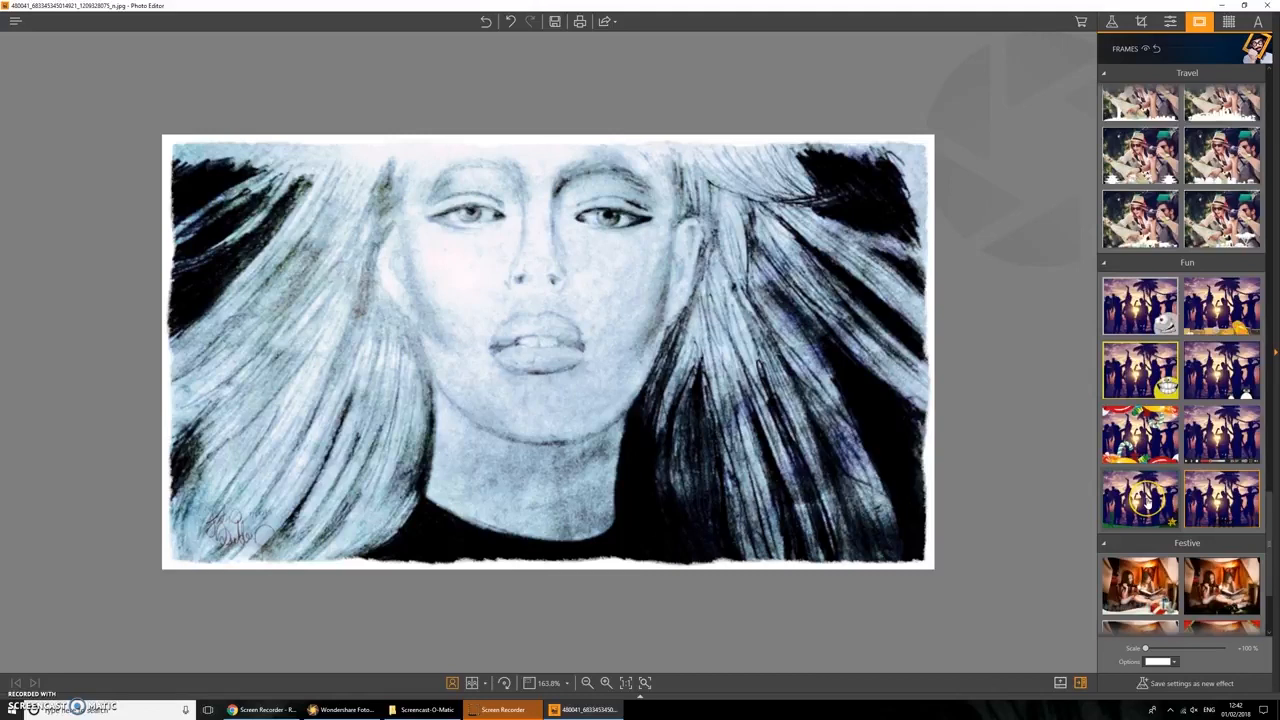
scroll(1140, 497, "down", 3)
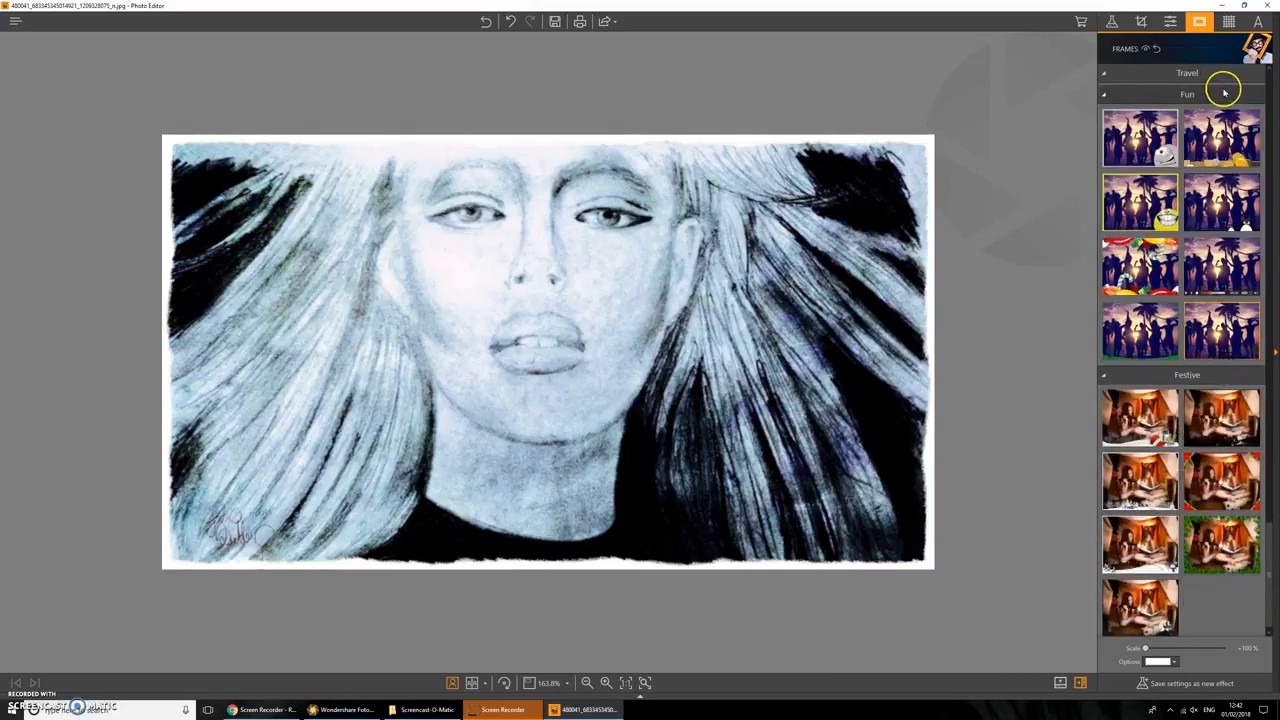
Try several Light Leak textures on the picture, including the pink-and-blue ones, and test a lower opacity before restoring it to 100%.
left_click(1228, 21)
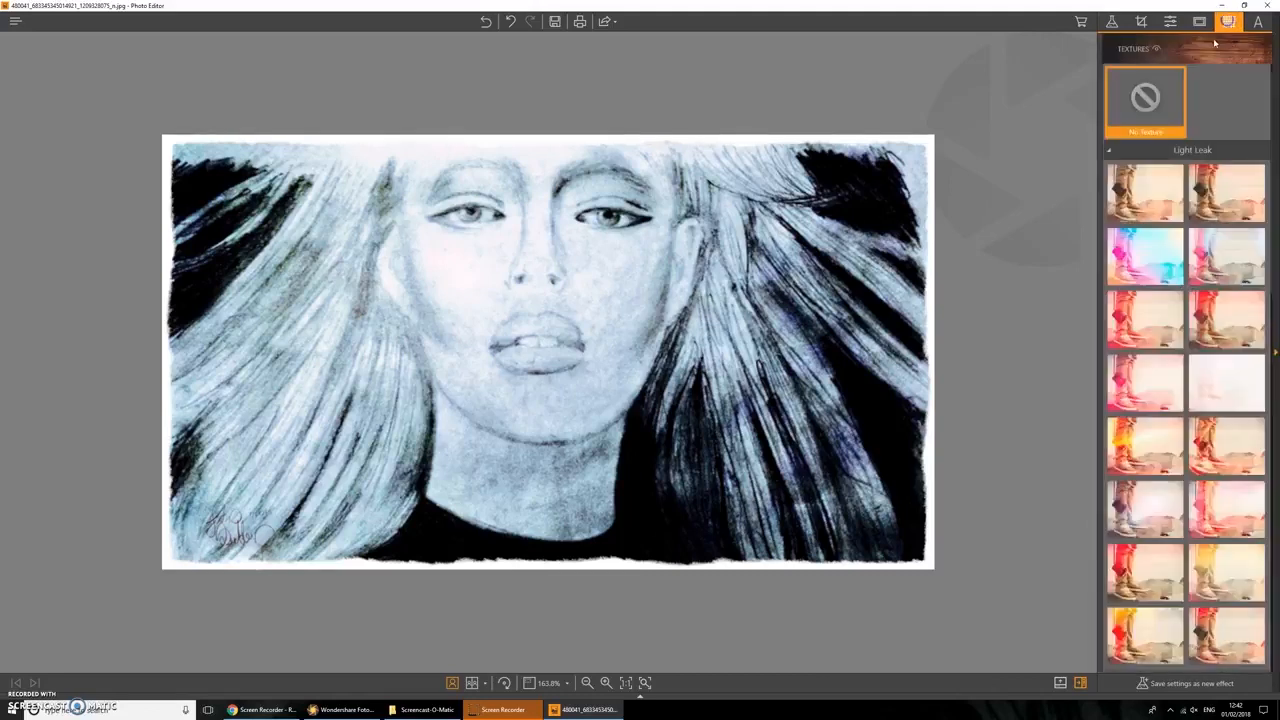
left_click(1122, 210)
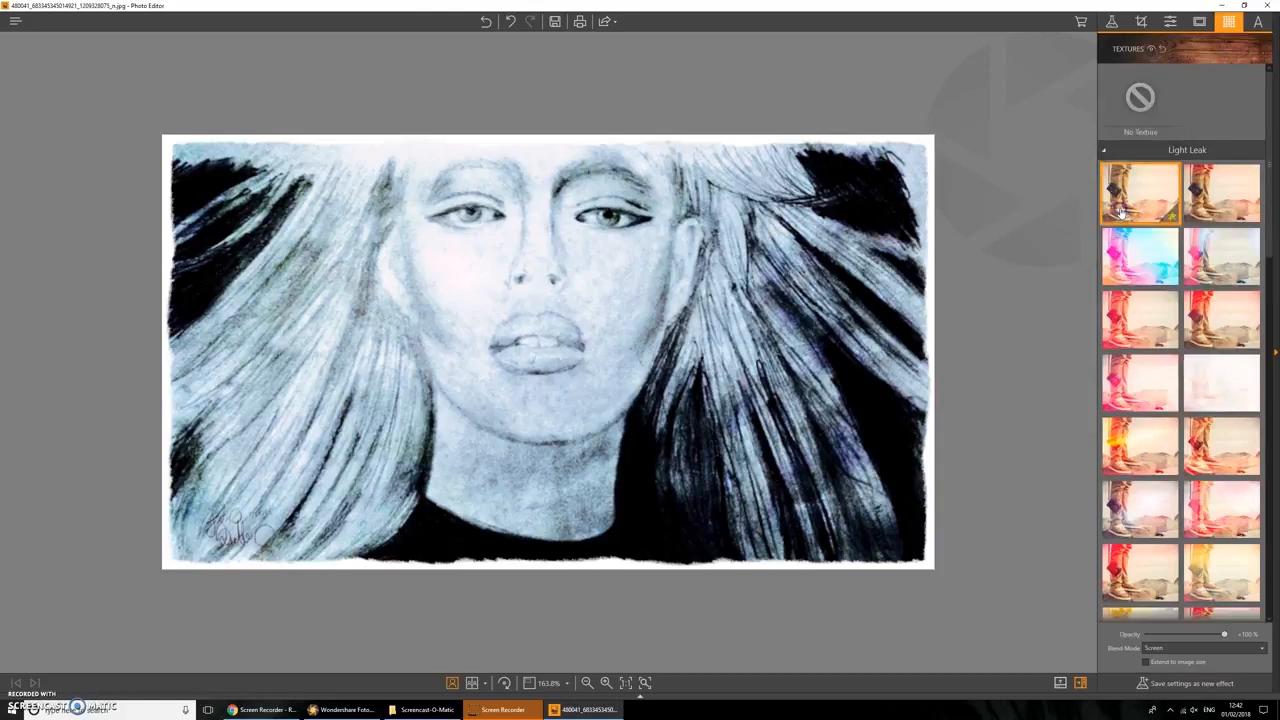
left_click(1206, 255)
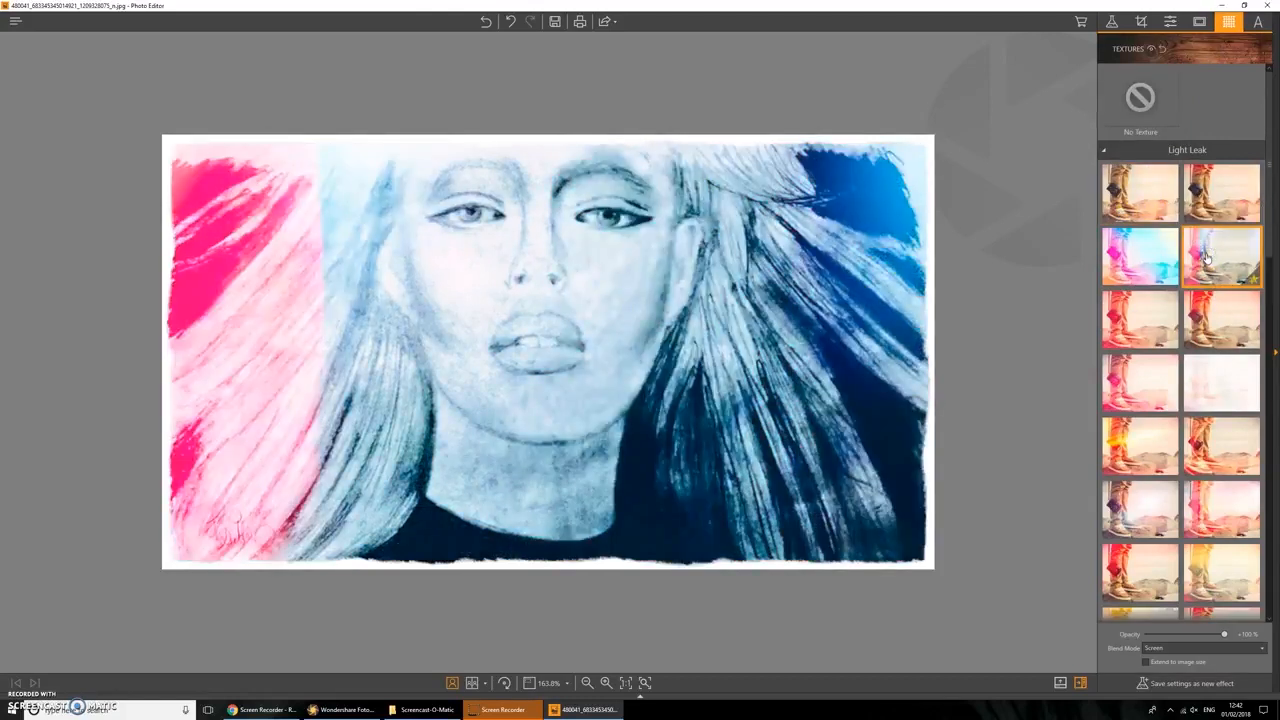
left_click(1218, 241)
left_click(1180, 634)
left_click_drag(1180, 634, 1224, 634)
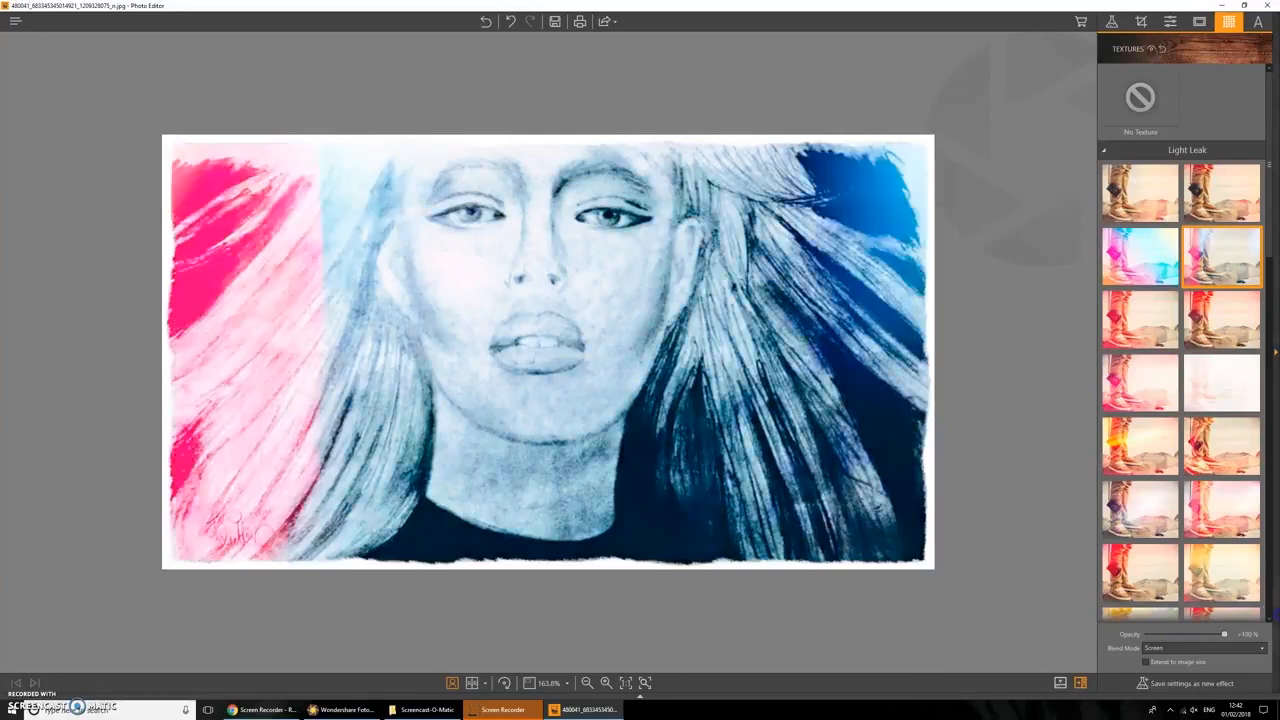
Try more Light Leak textures, including the pink-and-red glow, and end with the last one that has a red side glow.
scroll(1222, 400, "down", 3)
left_click(1226, 374)
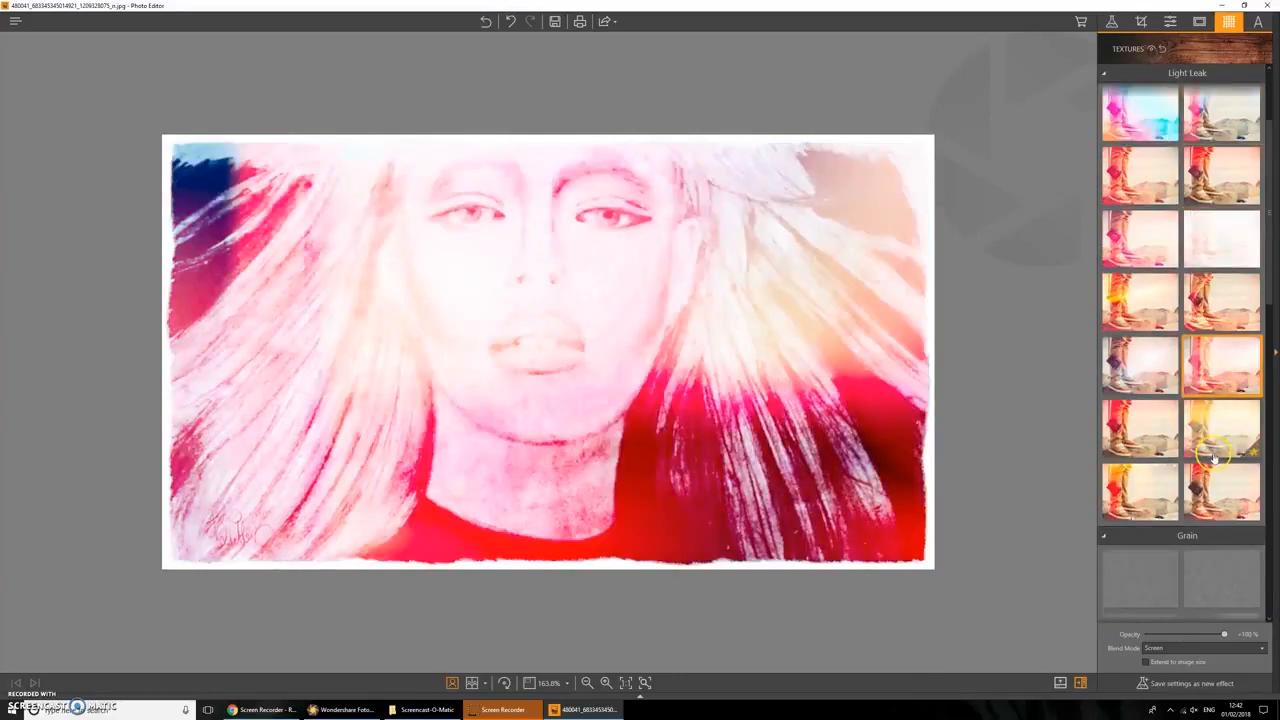
scroll(1199, 418, "down", 3)
left_click(1135, 350)
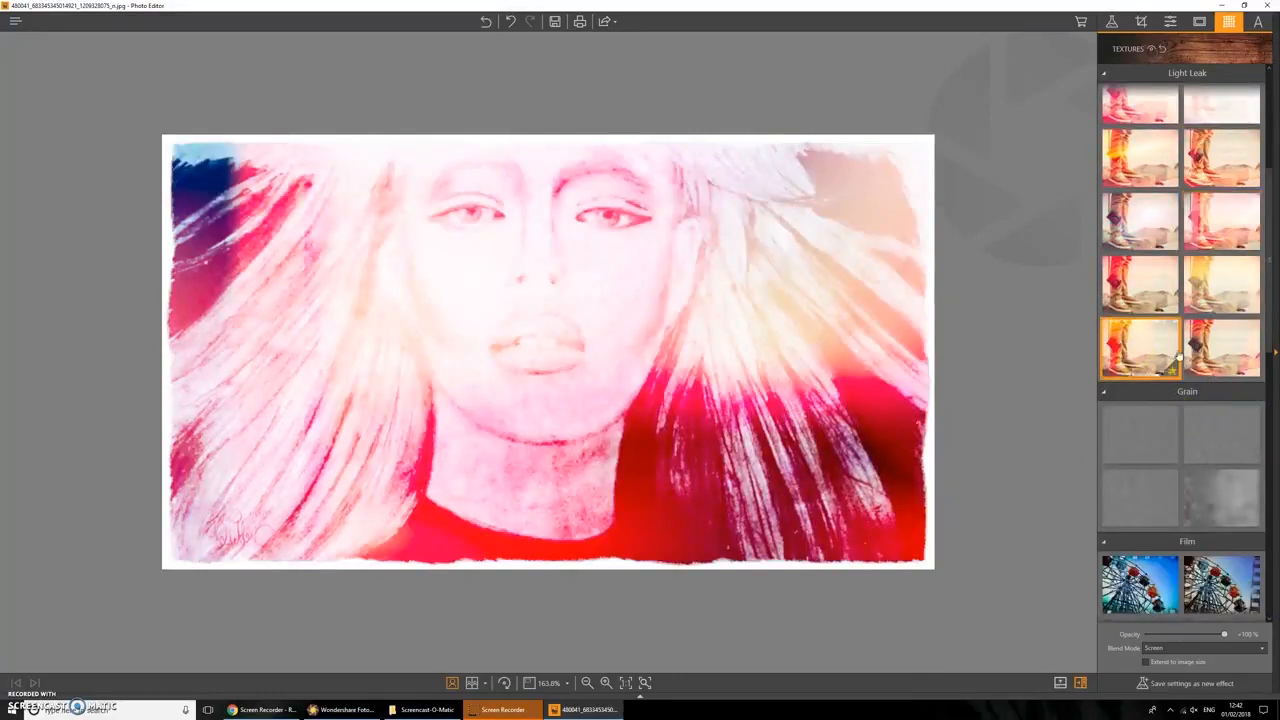
left_click(1145, 297)
left_click(1200, 345)
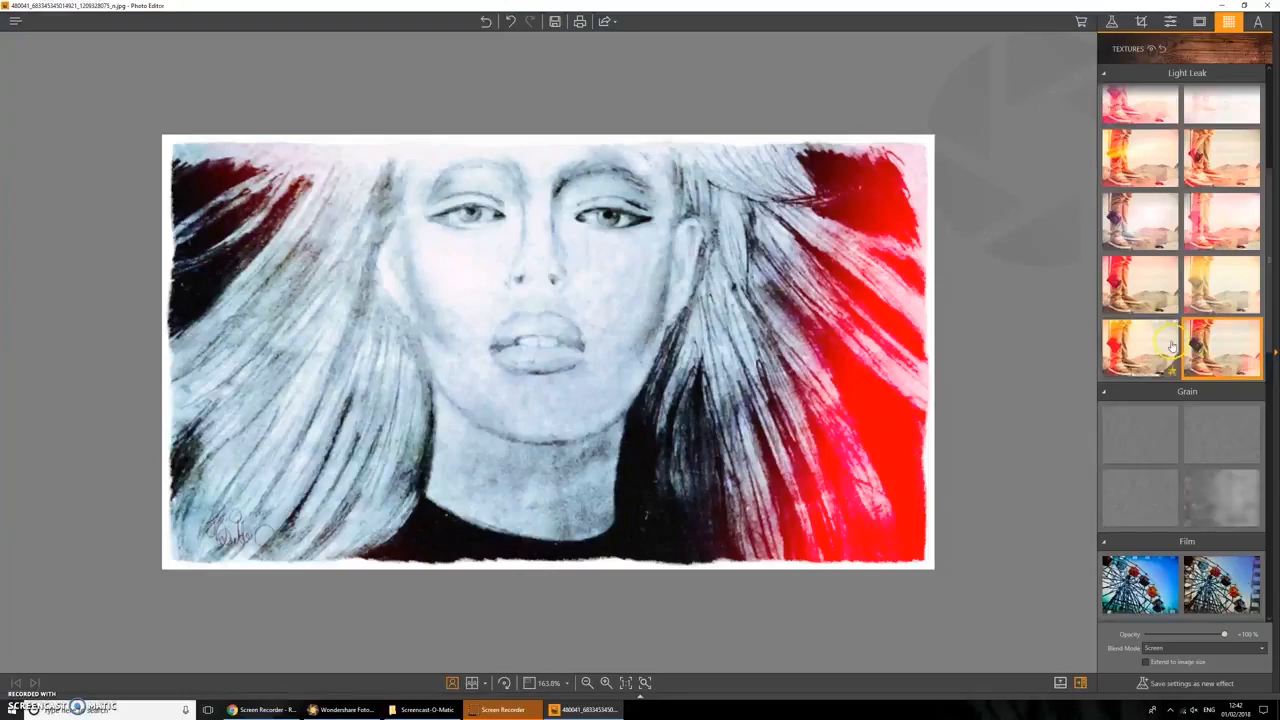
Try several Film textures on the picture, including the one with teal and purple sides.
scroll(1172, 340, "down", 2)
scroll(1194, 430, "down", 2)
left_click(1220, 345)
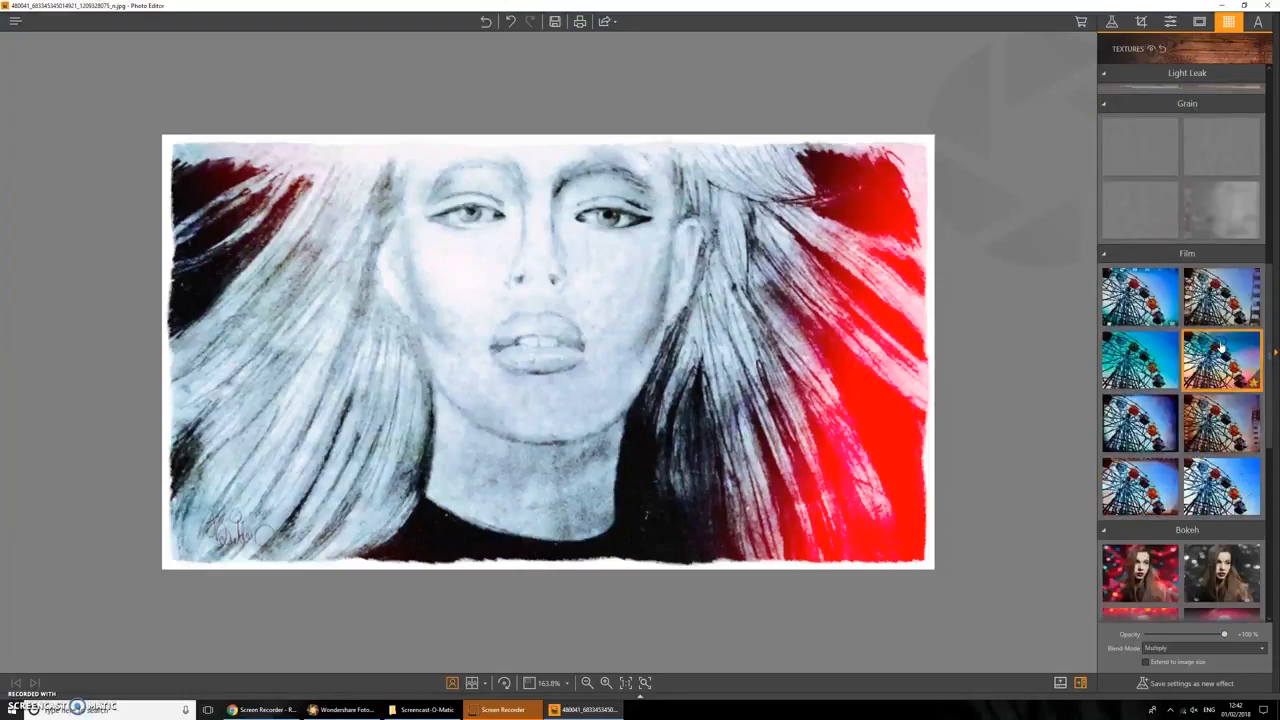
left_click(1130, 406)
left_click(1108, 348)
left_click(1112, 420)
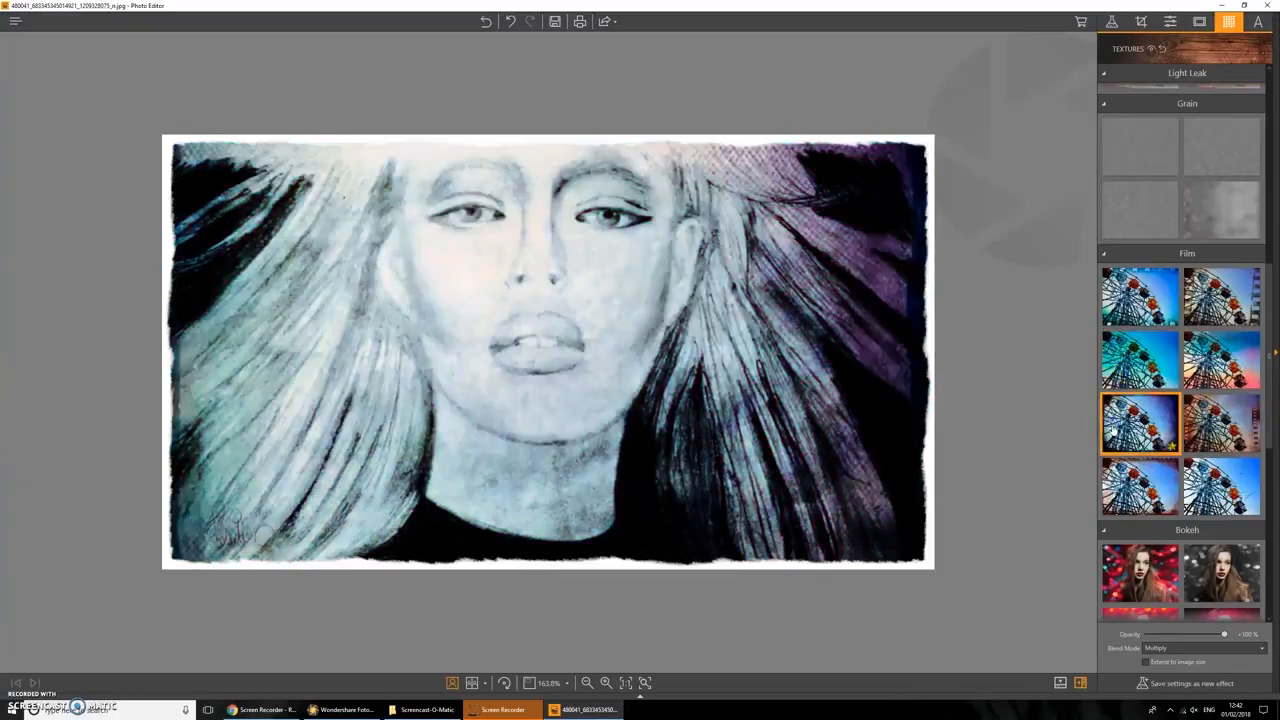
Try the four Bokeh textures on the picture, ending with the large pink glow.
scroll(1130, 400, "down", 5)
left_click(1135, 330)
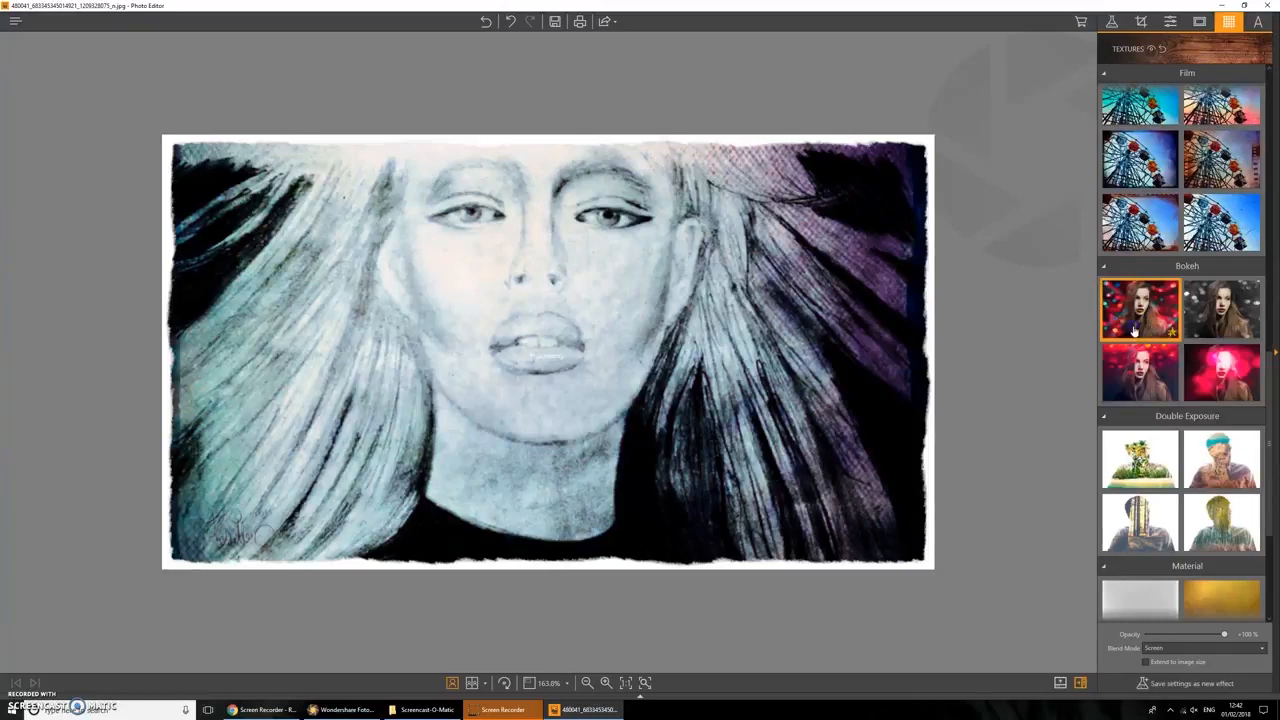
left_click(1135, 370)
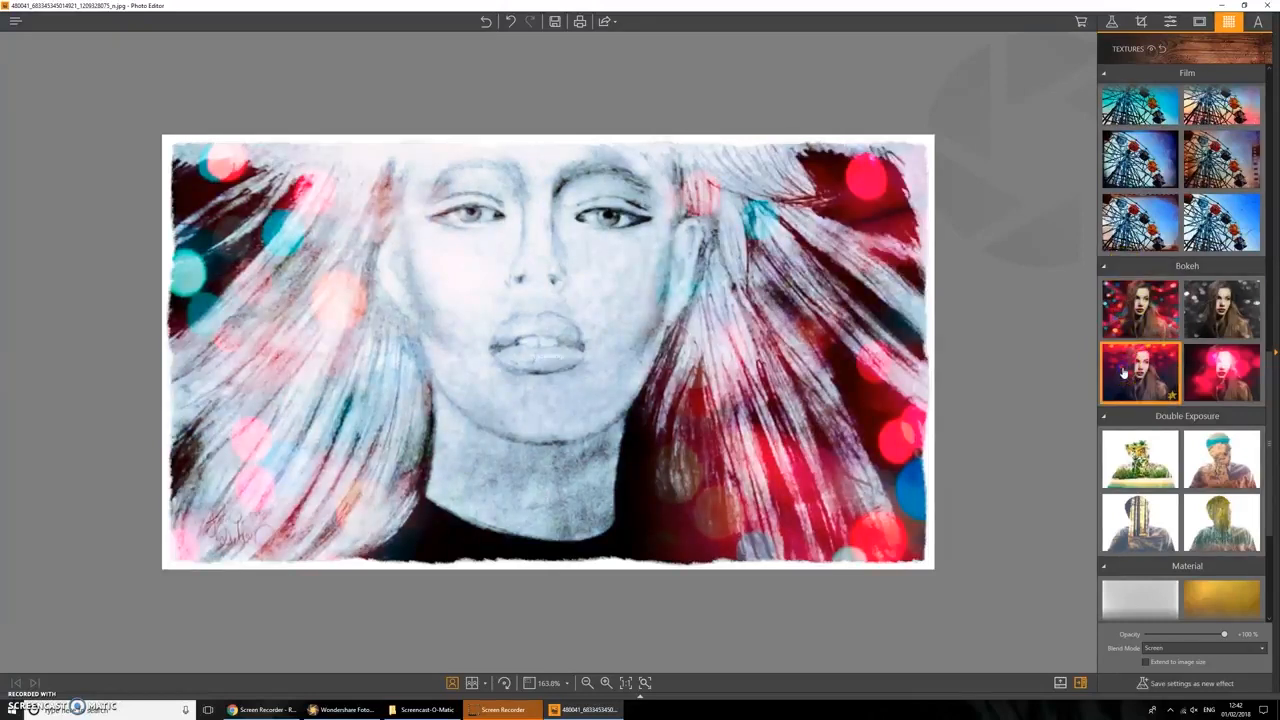
left_click(1241, 314)
left_click(1222, 372)
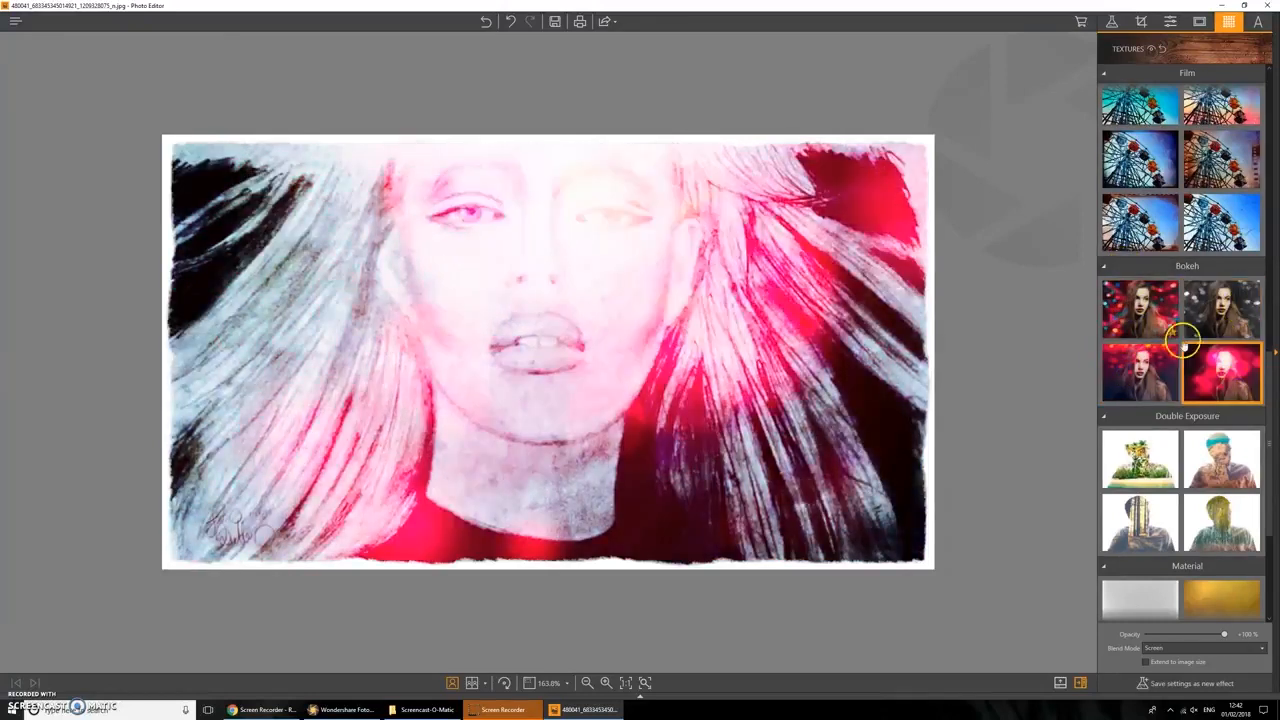
Try a Film texture and the Double Exposure textures, including the rocky landscape and the forest, on the picture.
left_click(1137, 218)
scroll(1150, 350, "down", 2)
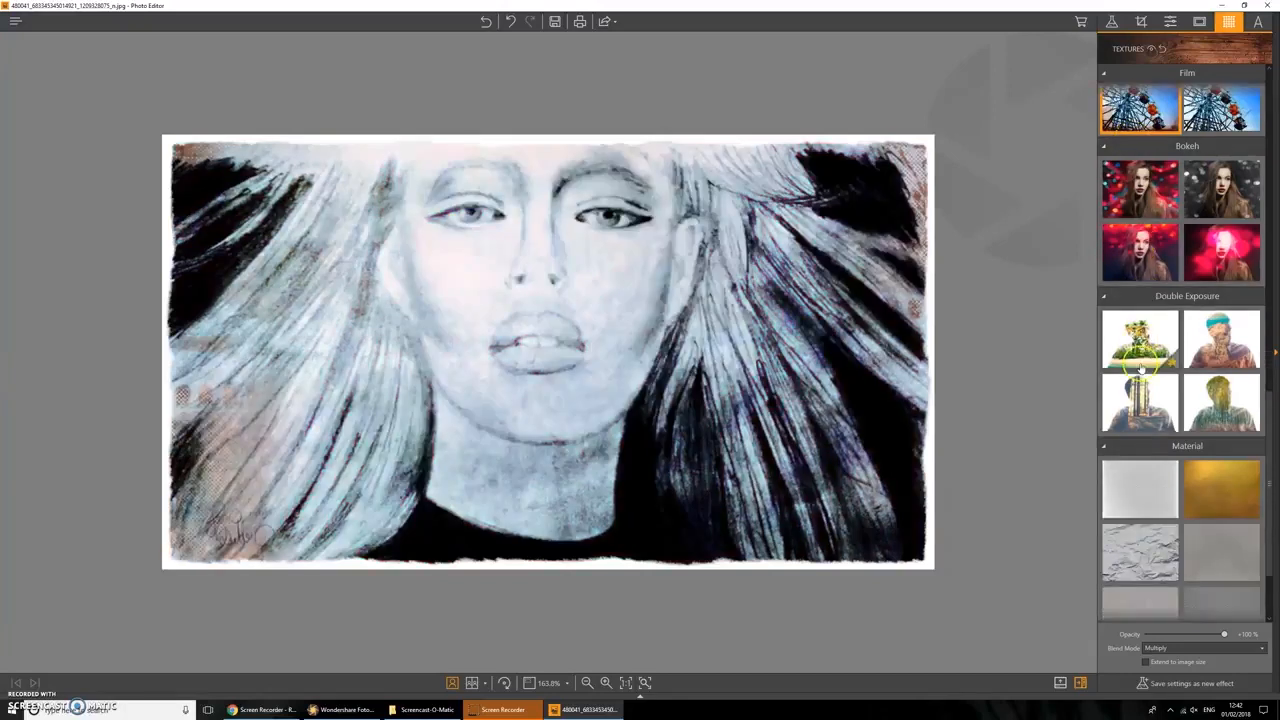
left_click(1215, 345)
left_click(1114, 343)
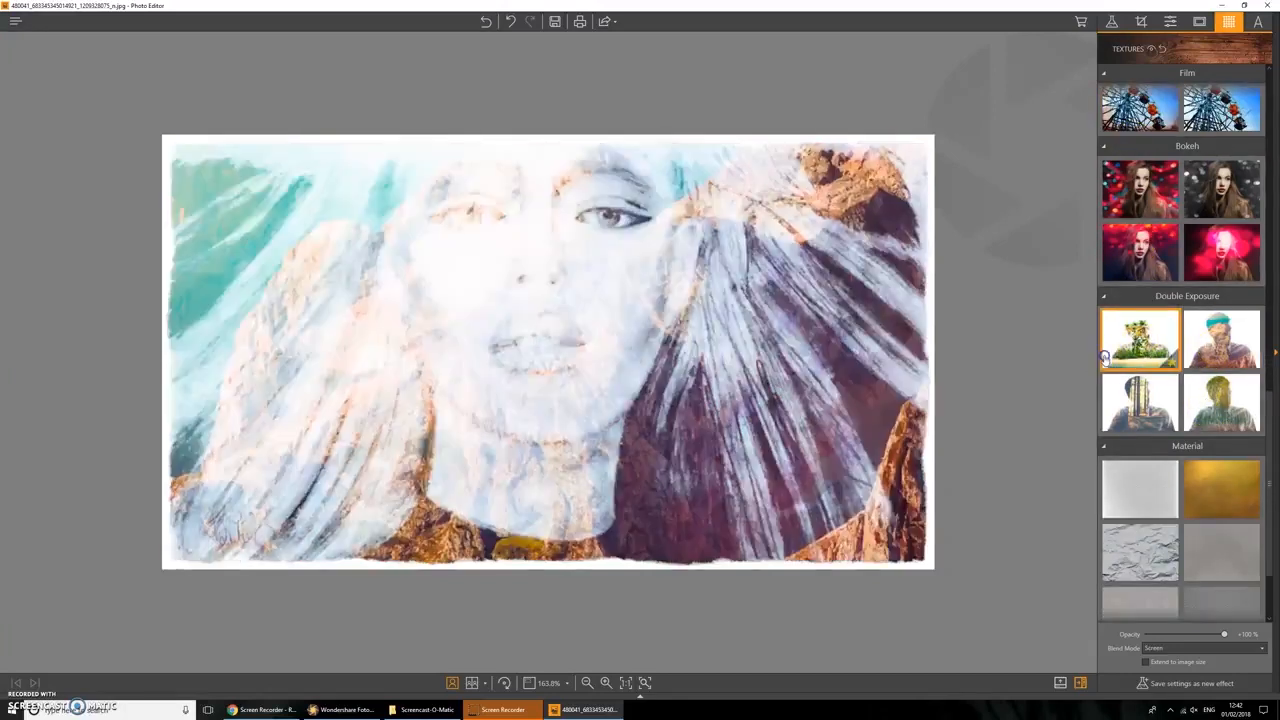
left_click(1240, 400)
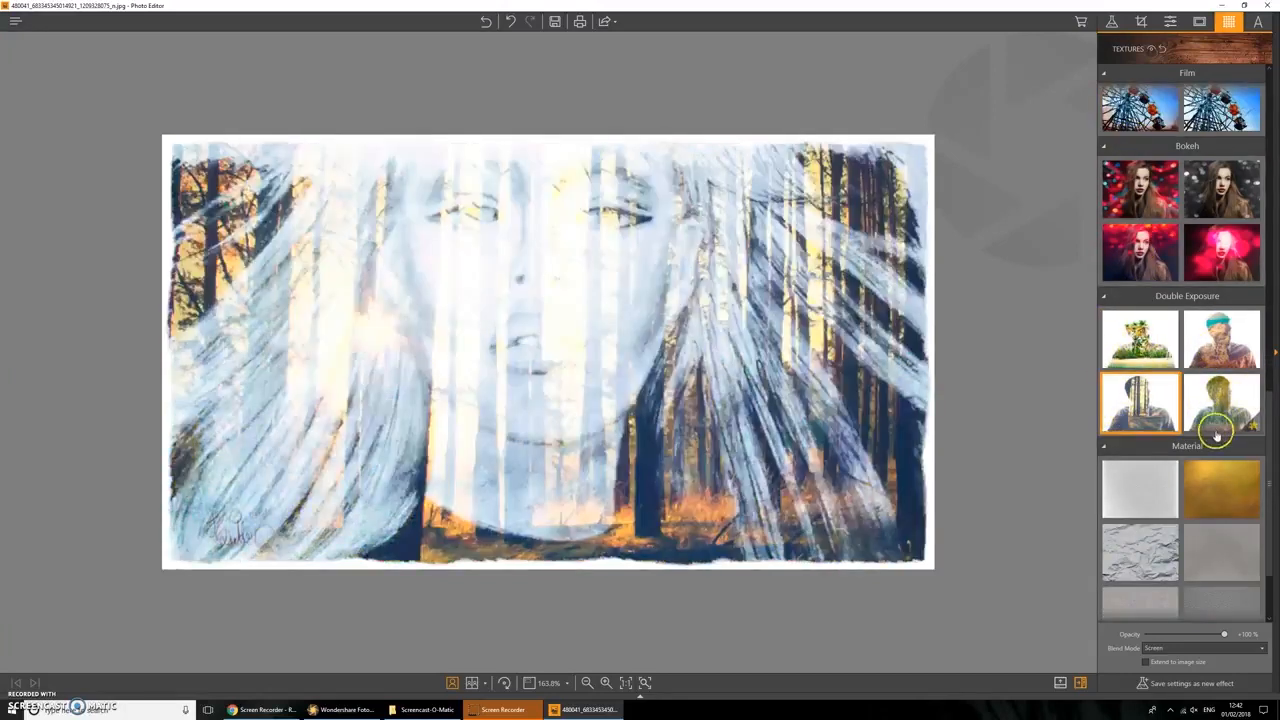
Reapply the Film texture with reddish speckled edges and try Material textures, including crumpled paper and woven fabric.
left_click(1125, 118)
scroll(1137, 300, "up", 2)
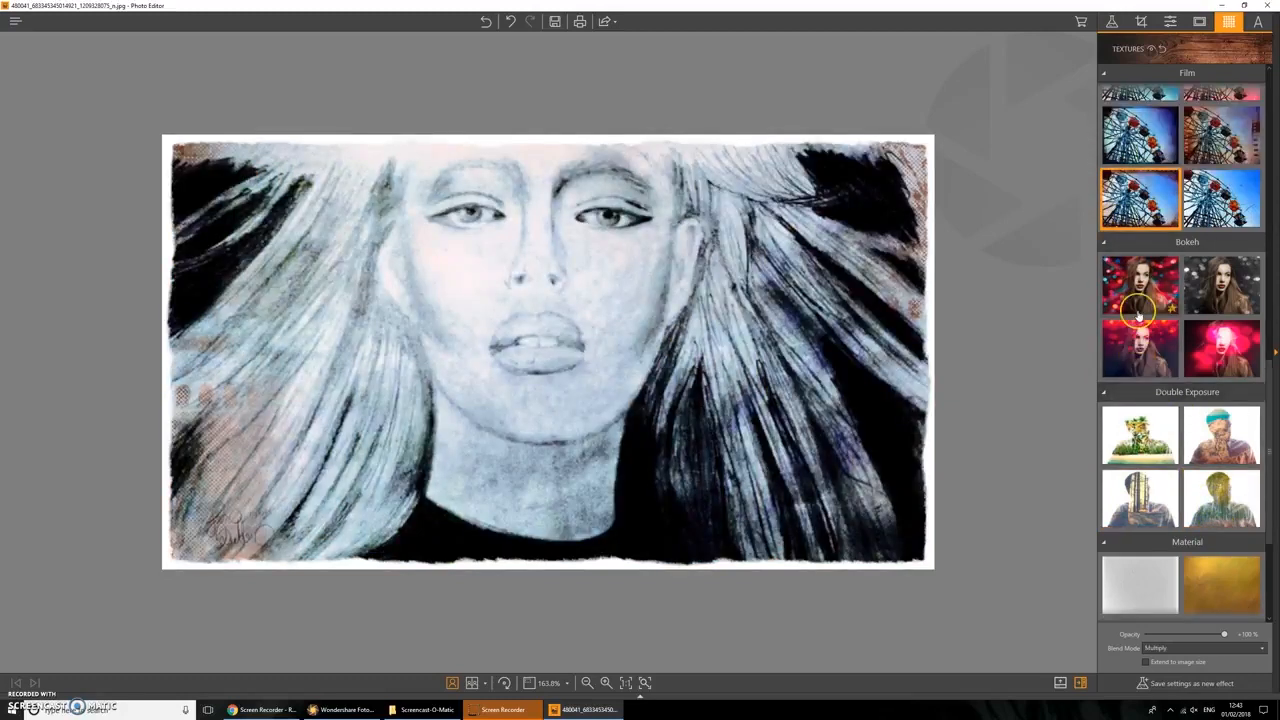
scroll(1137, 315, "down", 4)
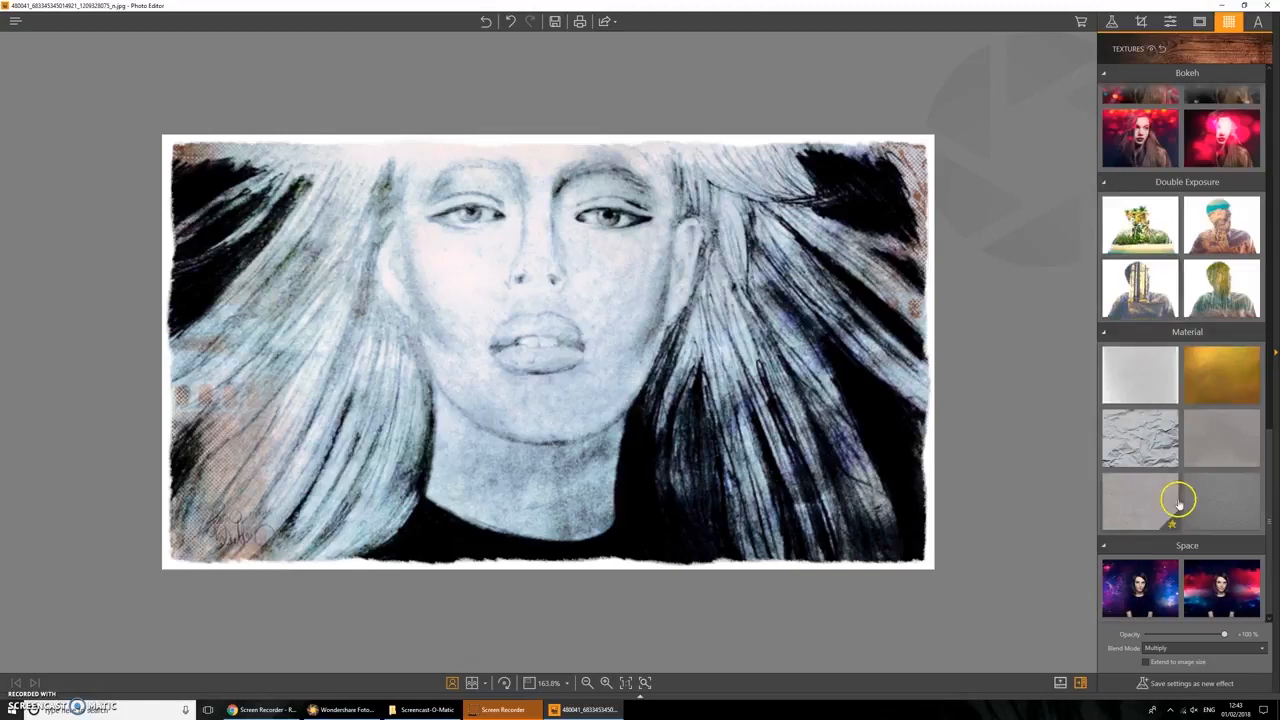
left_click(1153, 440)
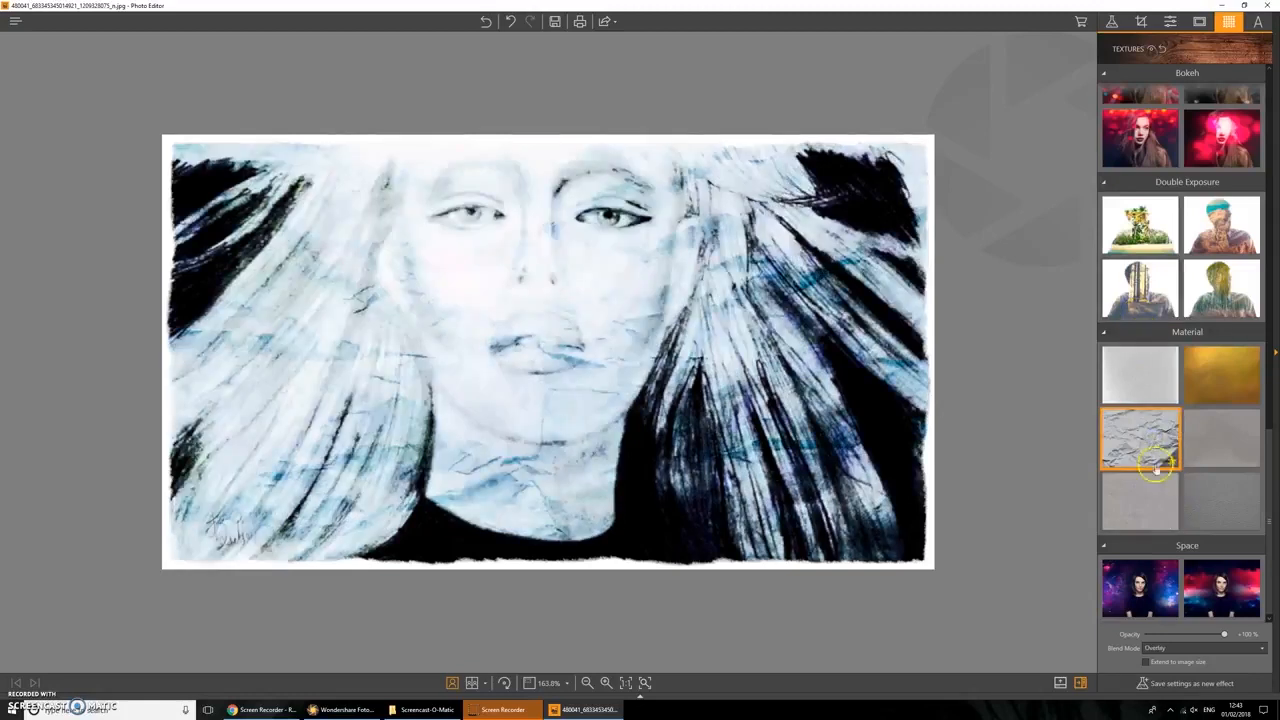
left_click(1157, 500)
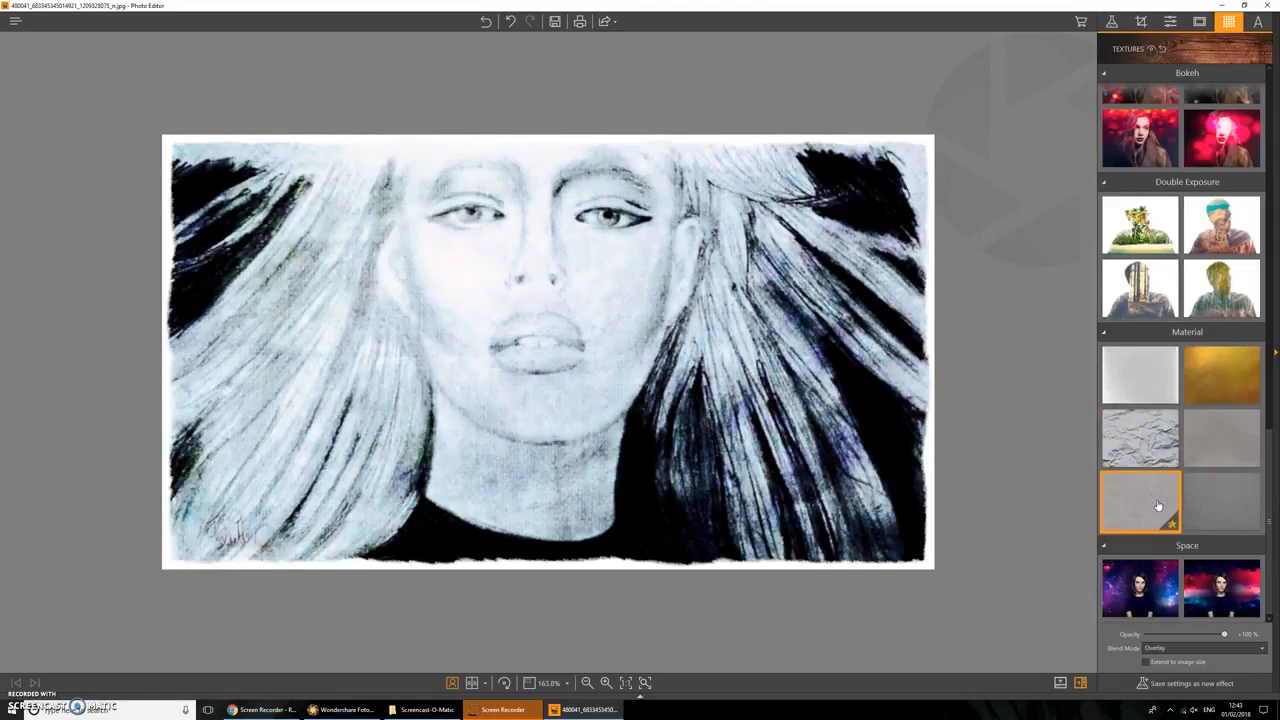
left_click(1206, 440)
left_click(1170, 509)
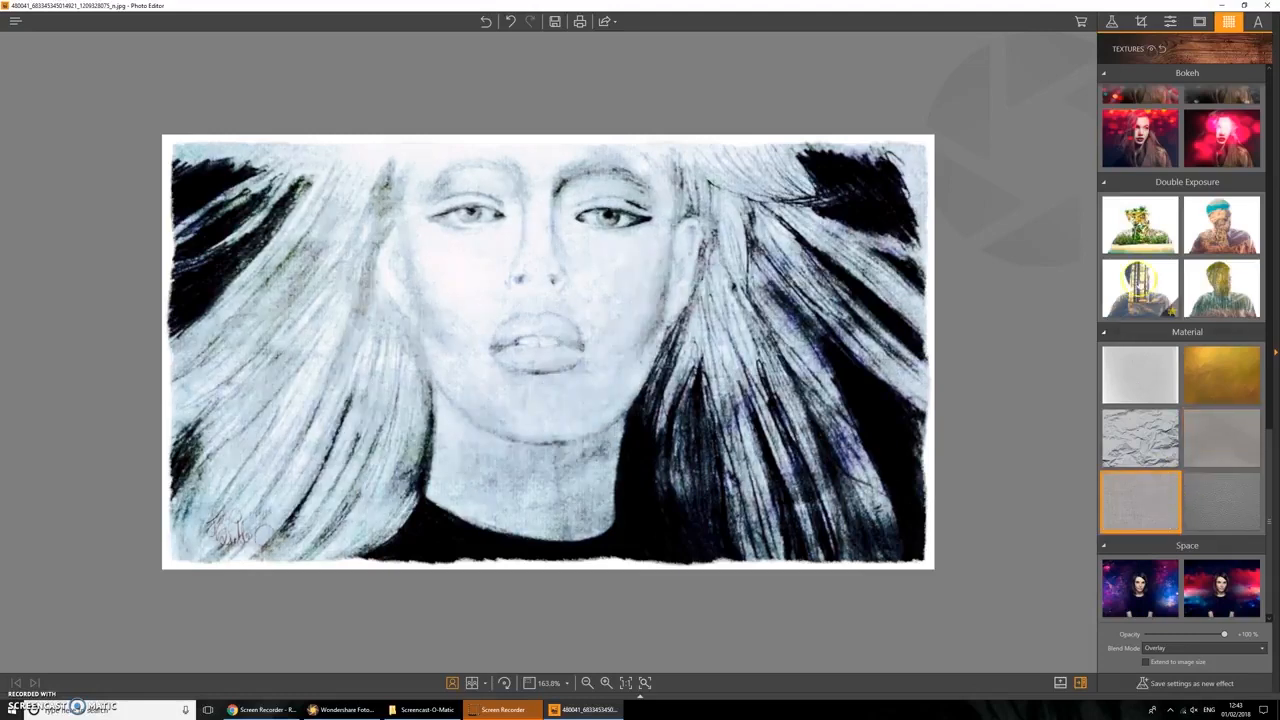
Compare the Film texture with reddish speckled edges against the woven Material texture, ending with the Film one.
scroll(1137, 277, "up", 3)
scroll(1123, 170, "up", 1)
left_click(1123, 172)
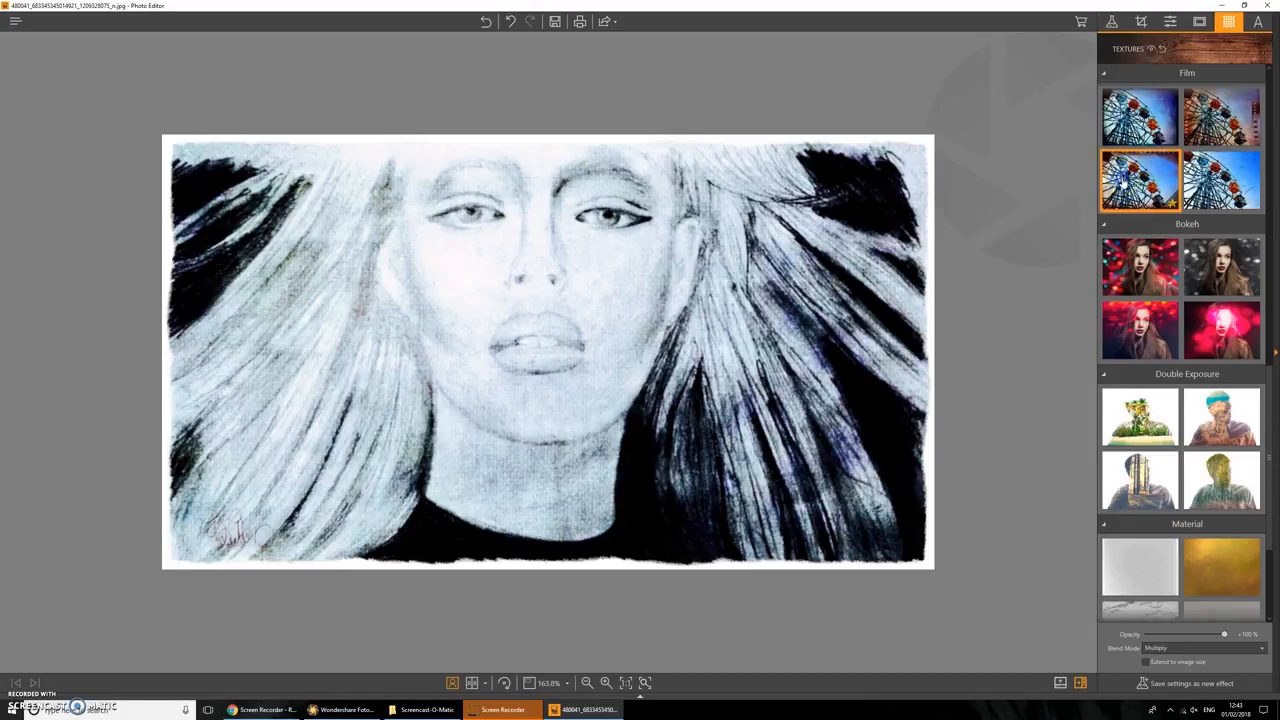
scroll(1120, 410, "down", 4)
left_click(1126, 528)
scroll(1123, 212, "up", 5)
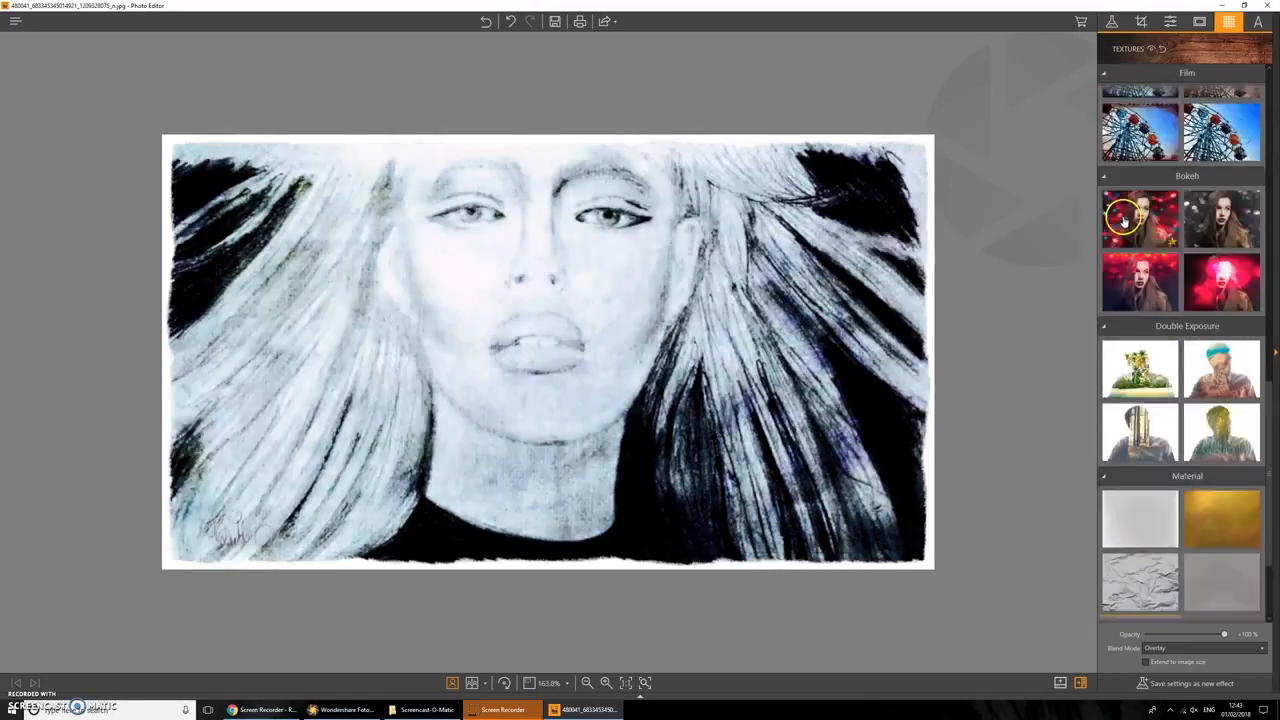
left_click(1123, 206)
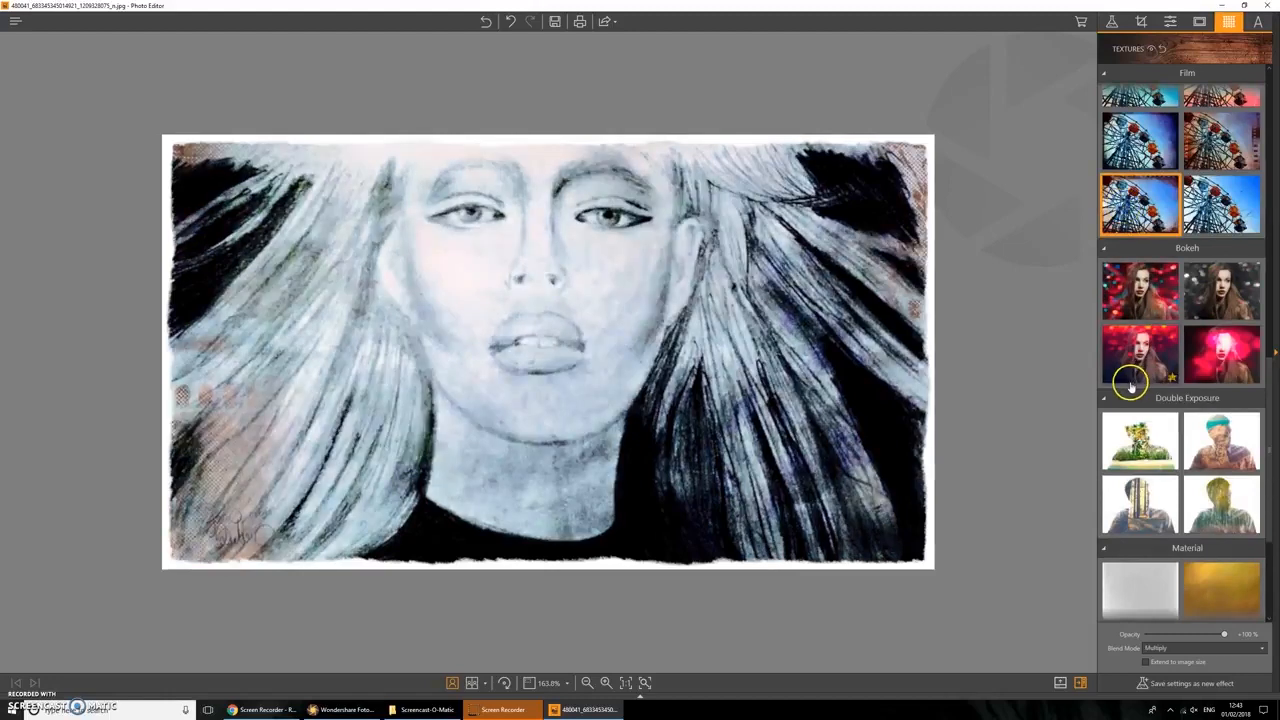
Try both Space textures and apply the blue-and-purple starry one to the picture.
scroll(1136, 400, "down", 5)
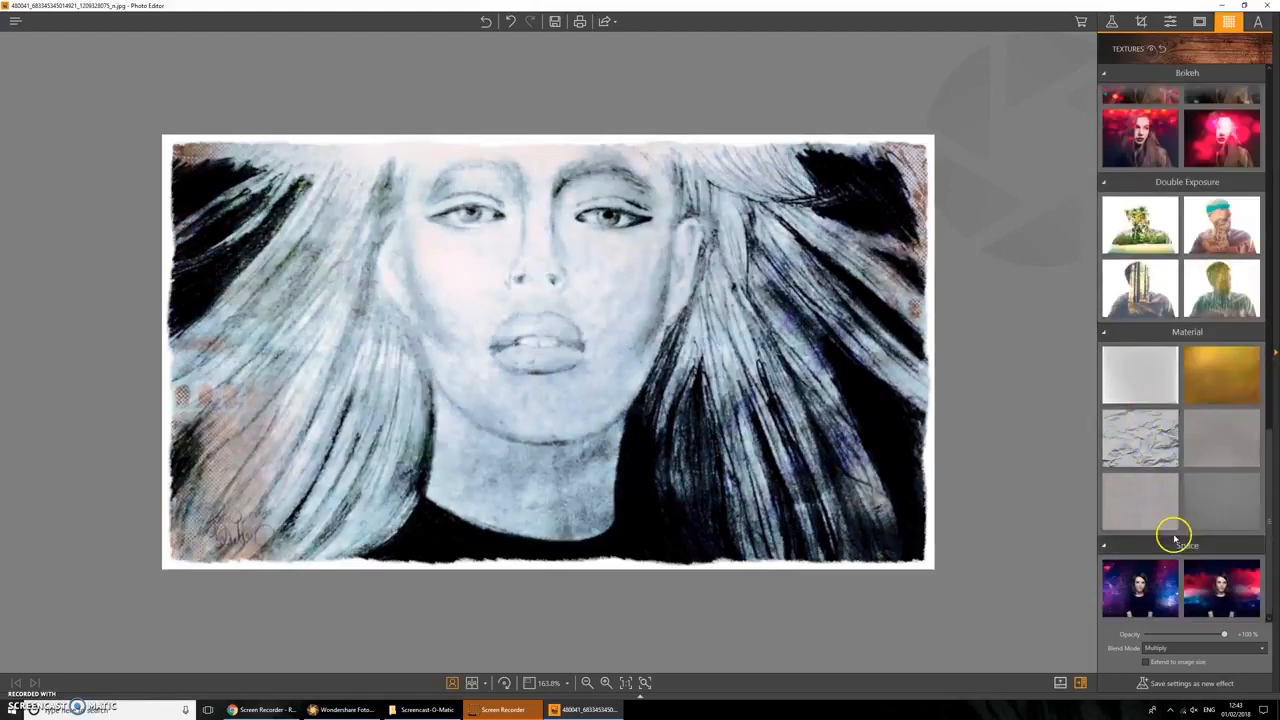
left_click(1153, 606)
left_click(1200, 595)
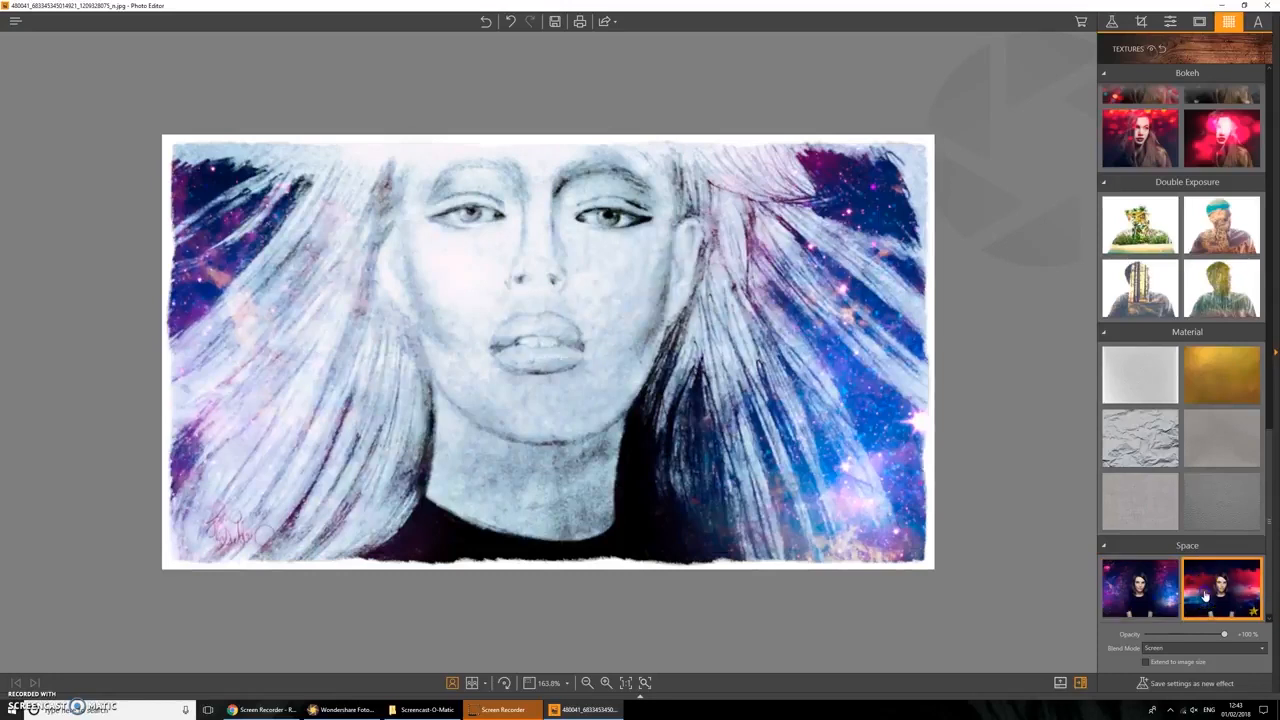
left_click(1146, 595)
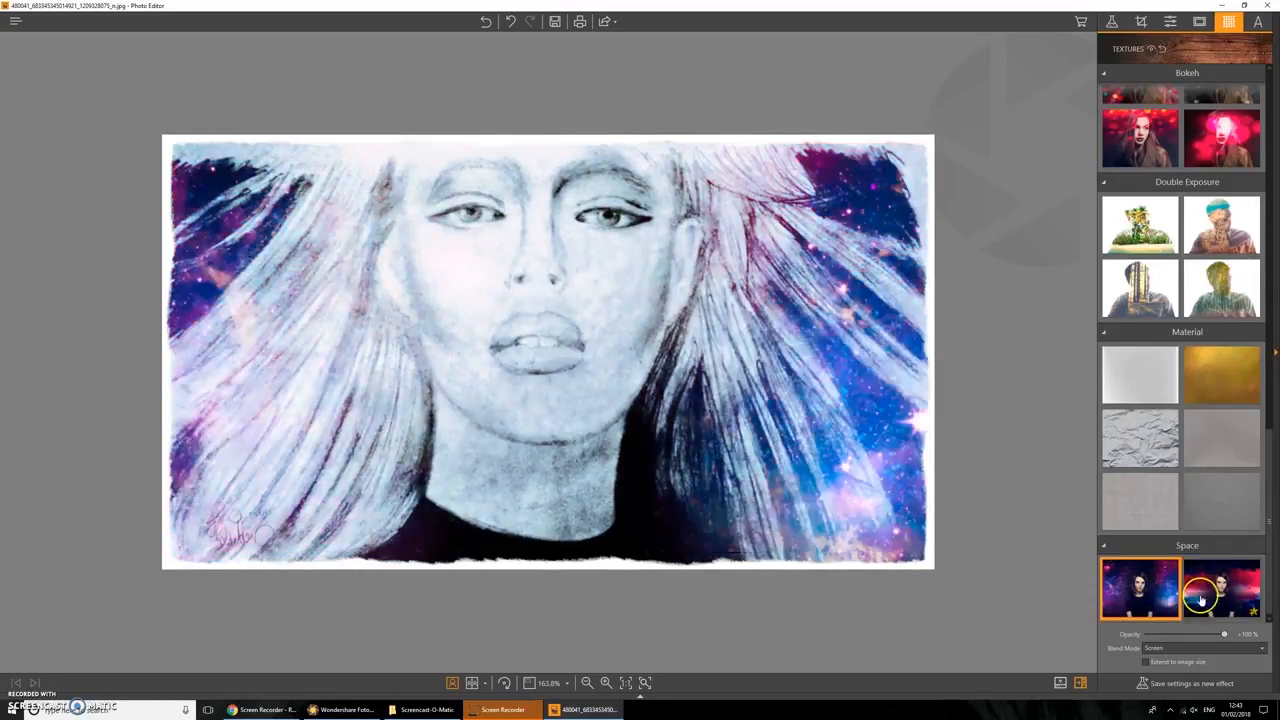
Set the Space texture's opacity to 39% and save the picture.
left_click_drag(1222, 634, 1197, 634)
left_click(1197, 633)
left_click(1162, 635)
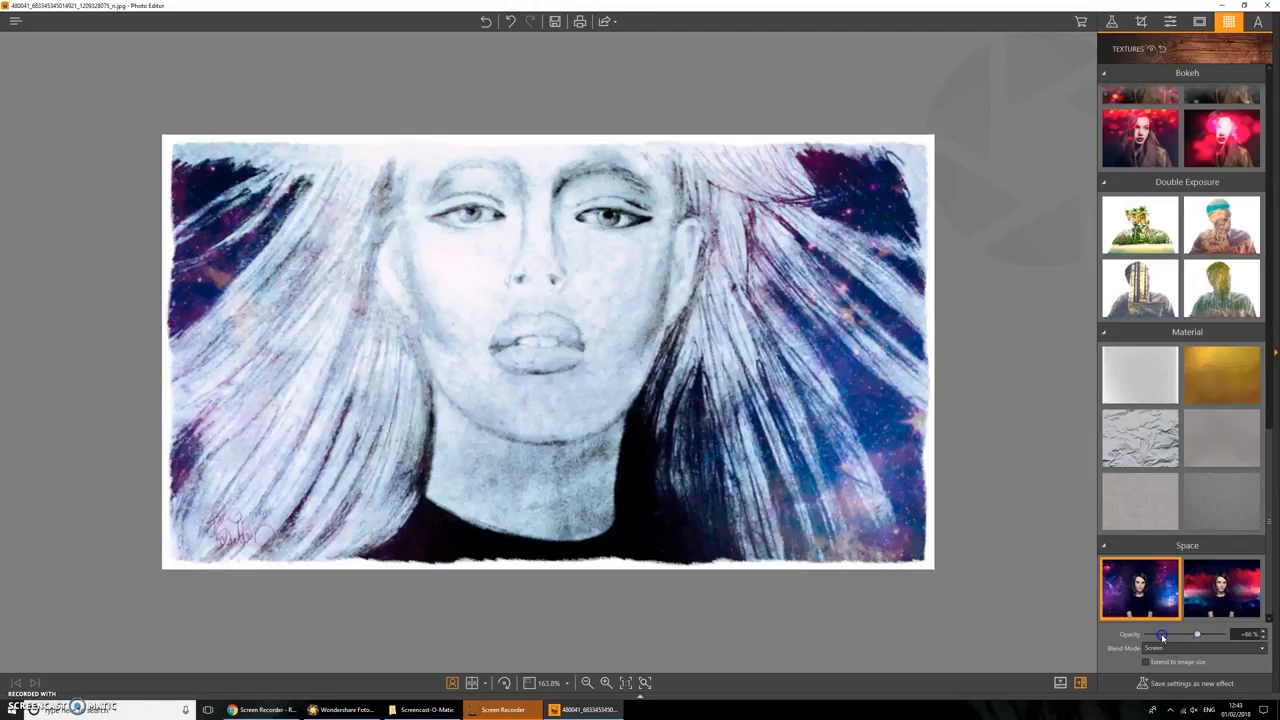
mouse_move(1170, 635)
left_mouse_down()
mouse_move(1193, 631)
mouse_move(1180, 636)
left_mouse_up()
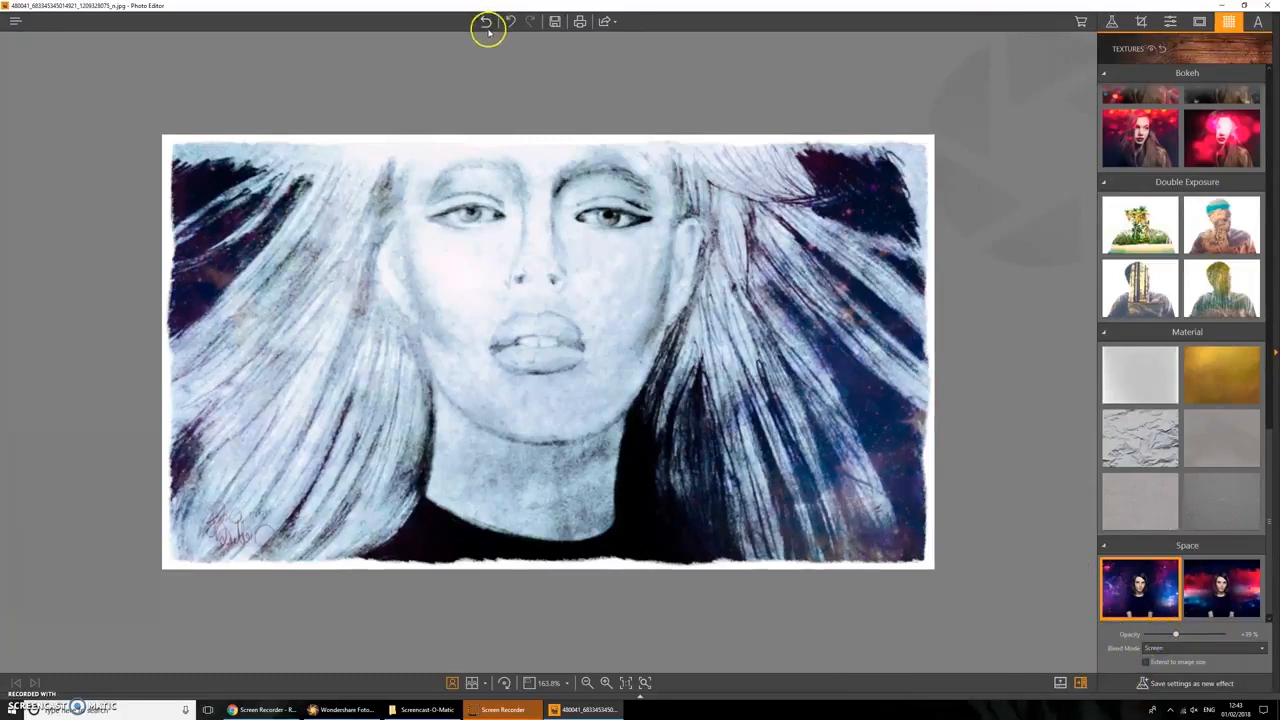
left_click(555, 22)
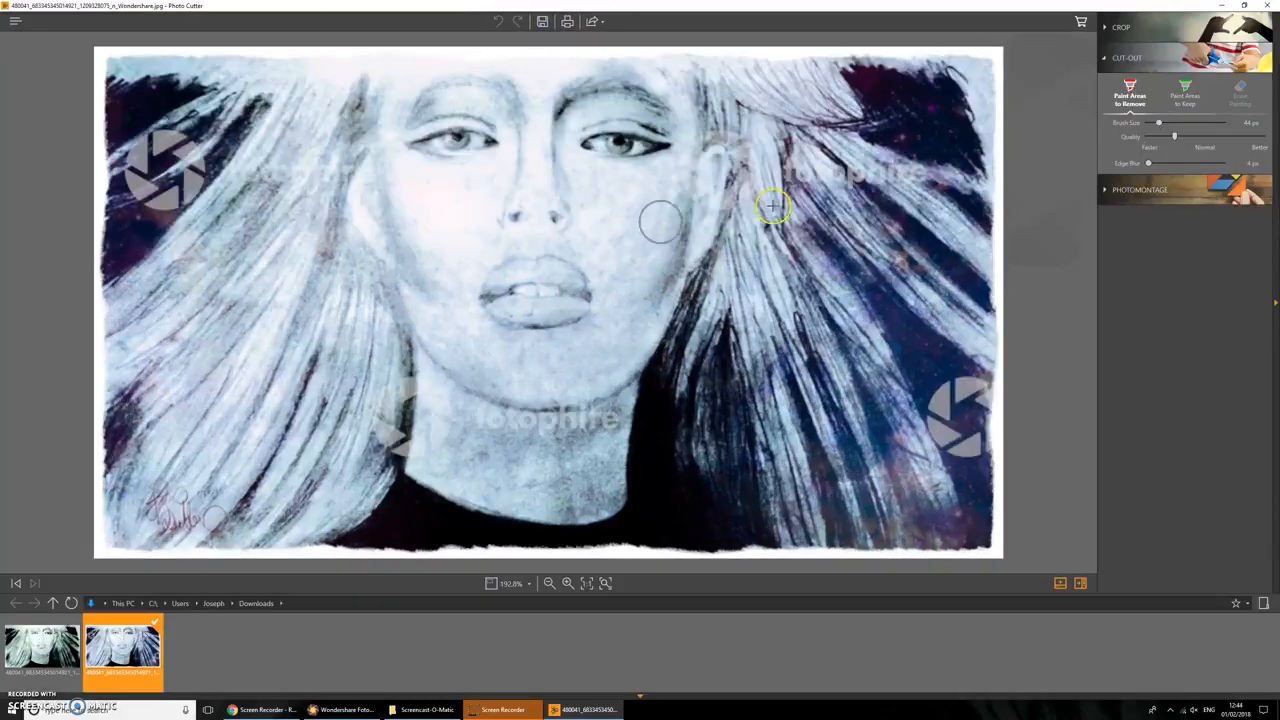
In Photo Cutter, paint over the lower face as the area to remove, and test a 65 px edge blur before lowering it.
mouse_move(634, 229)
left_mouse_down()
mouse_move(619, 325)
mouse_move(633, 224)
left_mouse_up()
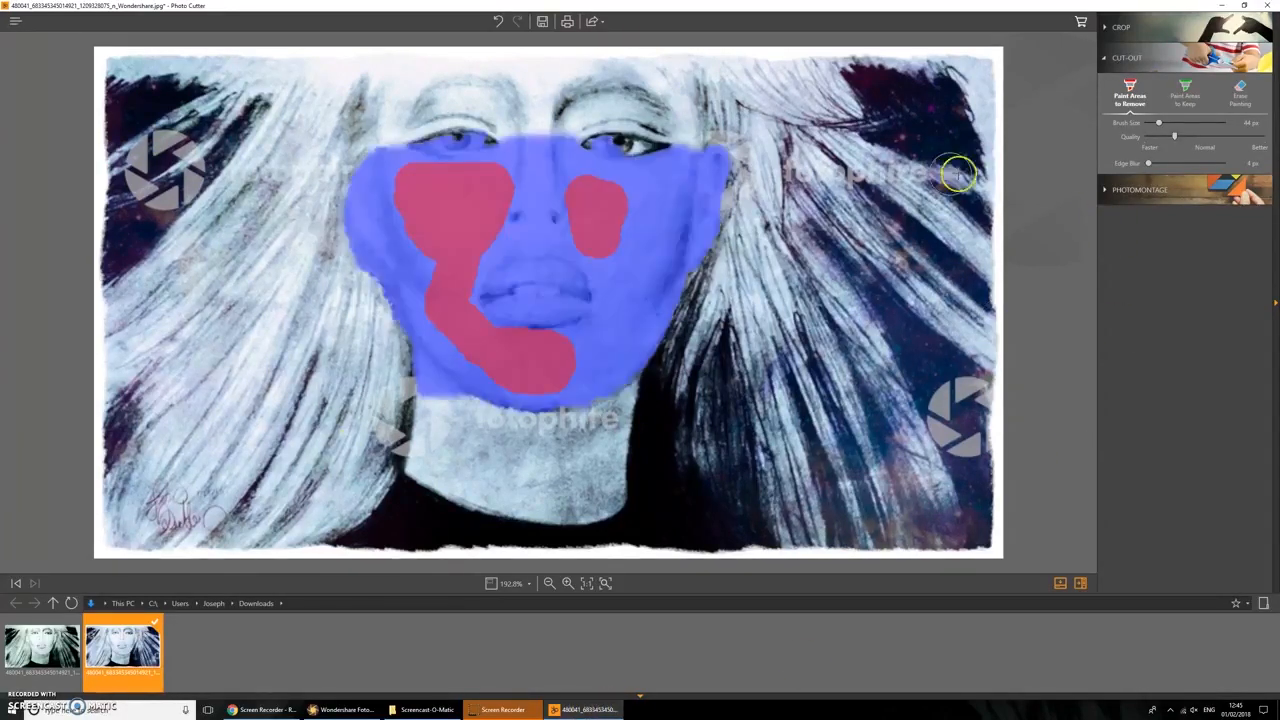
left_click(1197, 166)
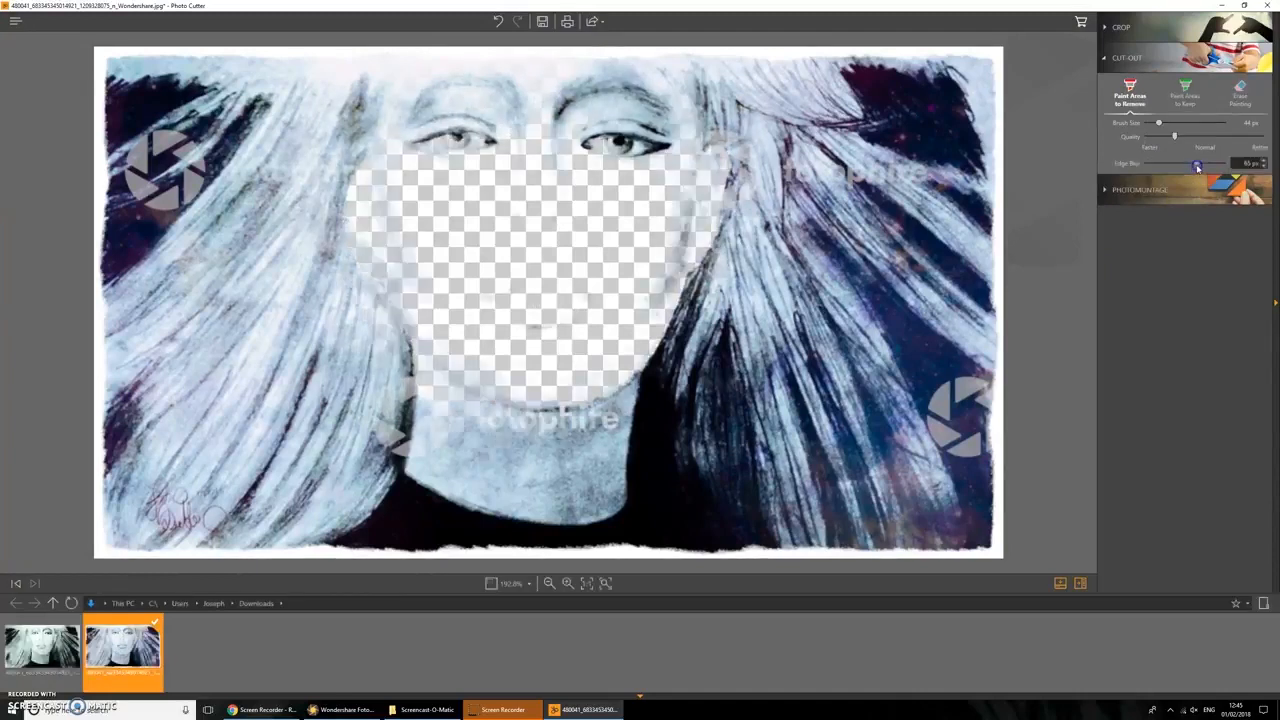
left_click_drag(1199, 165, 1116, 168)
left_click_drag(1185, 122, 1139, 134)
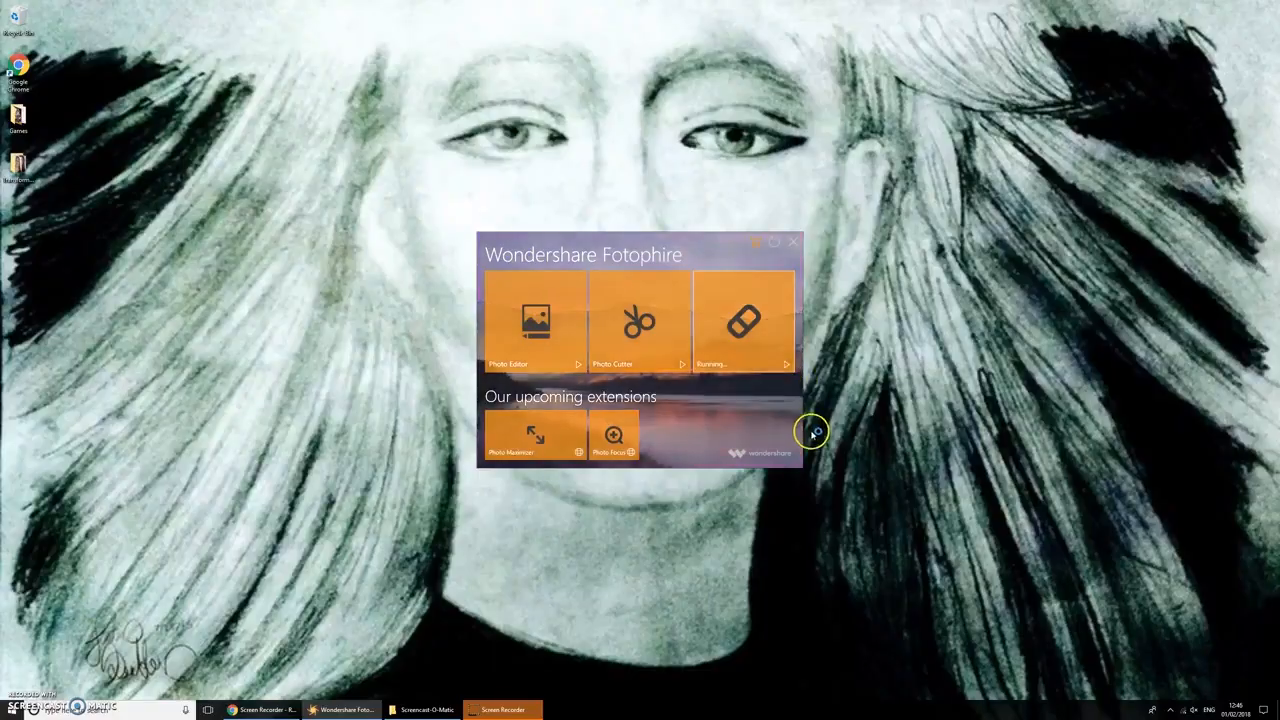
Launch Photo Eraser and open the saved starry-textured portrait from the Downloads folder.
left_click(735, 320)
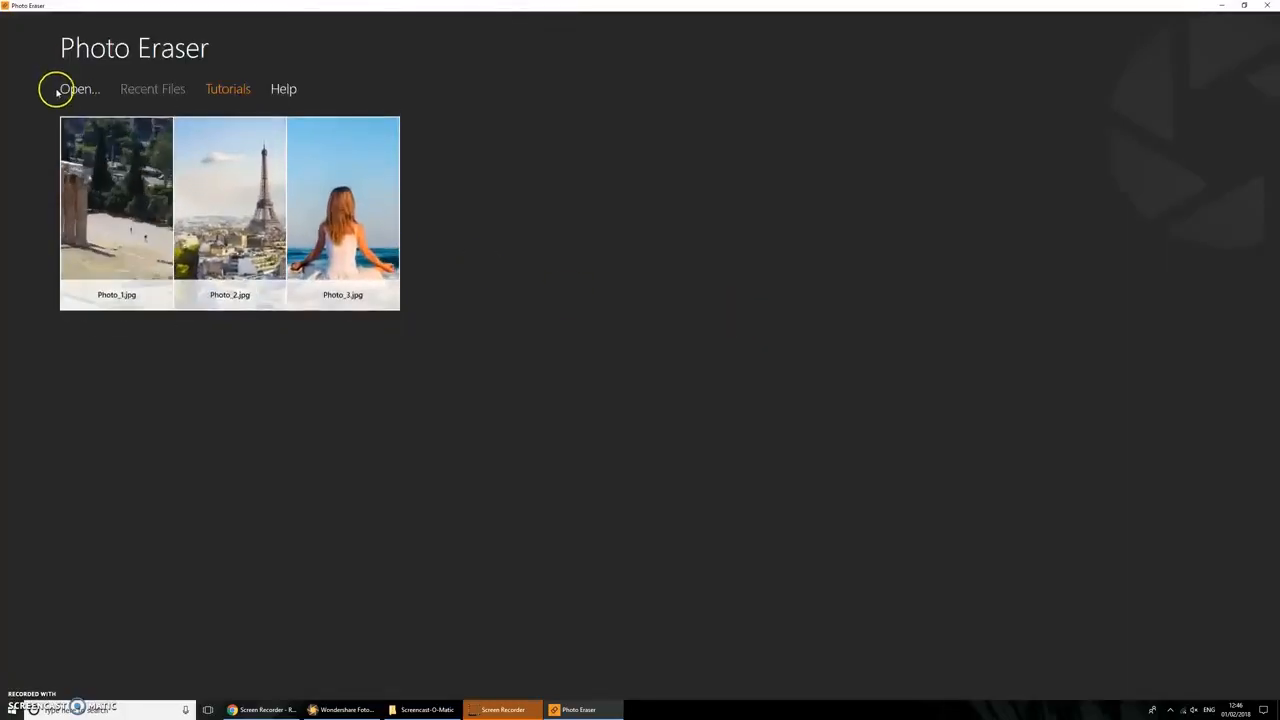
left_click(72, 91)
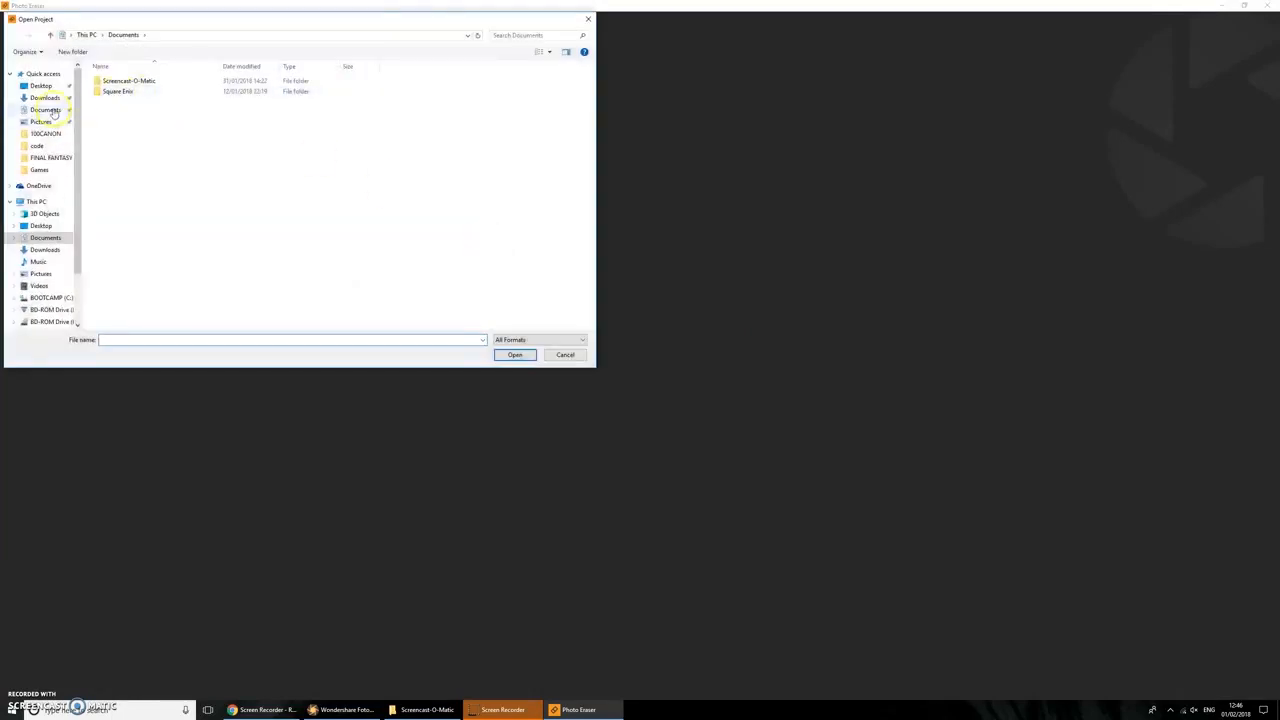
left_click(53, 113)
double_click(300, 186)
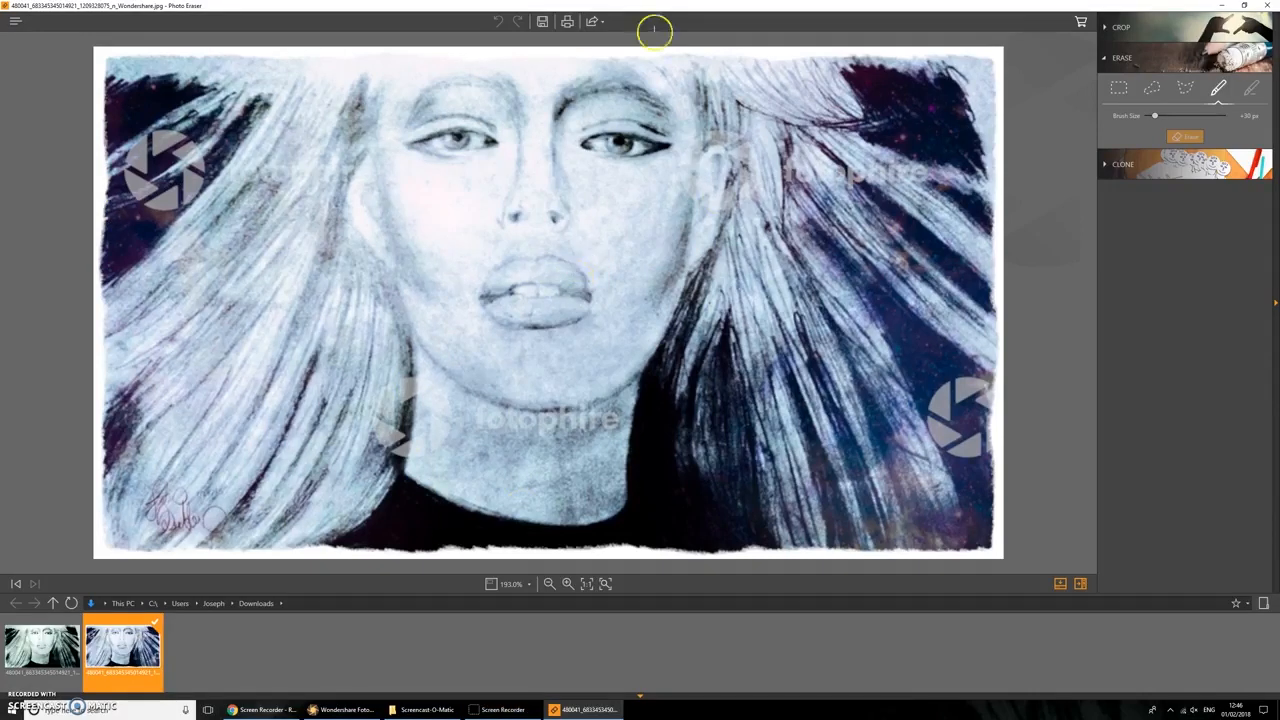
Mark the face, neck and nearly all the hair with freehand lasso selections, leaving the outer corners unmarked, and erase the marked area.
left_click(1147, 88)
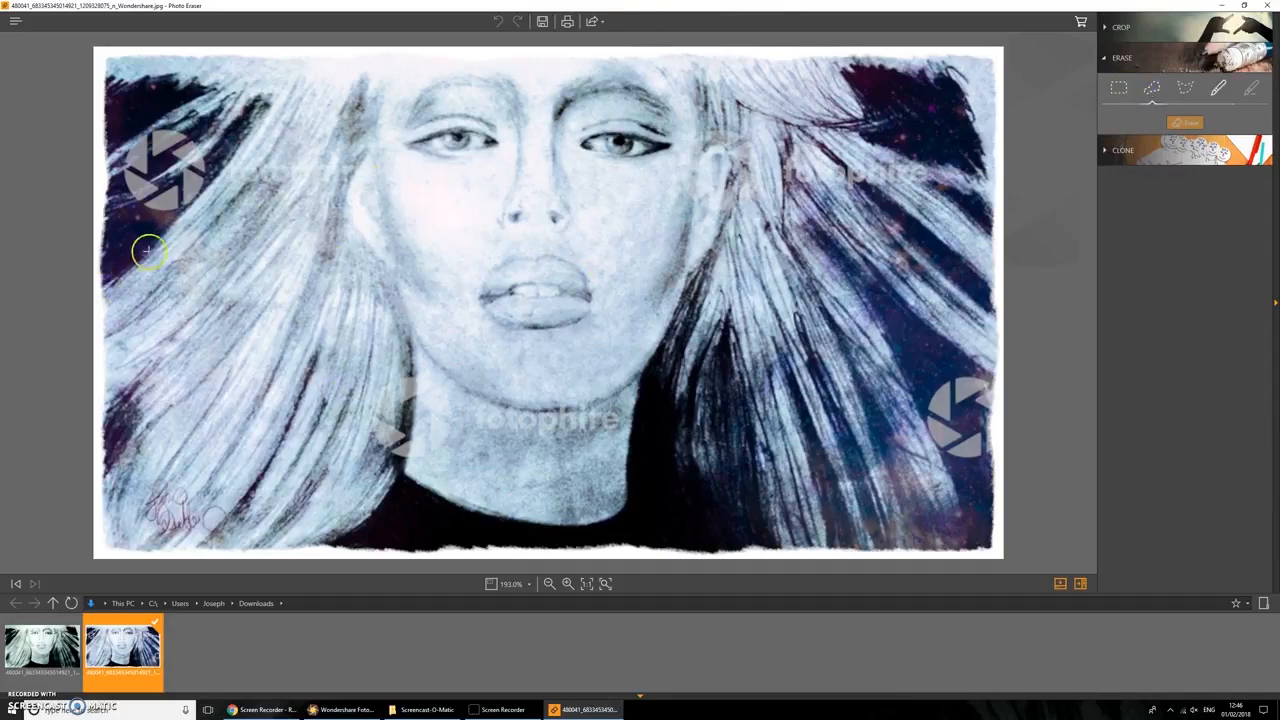
mouse_move(161, 205)
left_mouse_down()
mouse_move(272, 61)
mouse_move(425, 39)
mouse_move(726, 39)
mouse_move(825, 56)
mouse_move(965, 147)
mouse_move(1085, 150)
left_mouse_up()
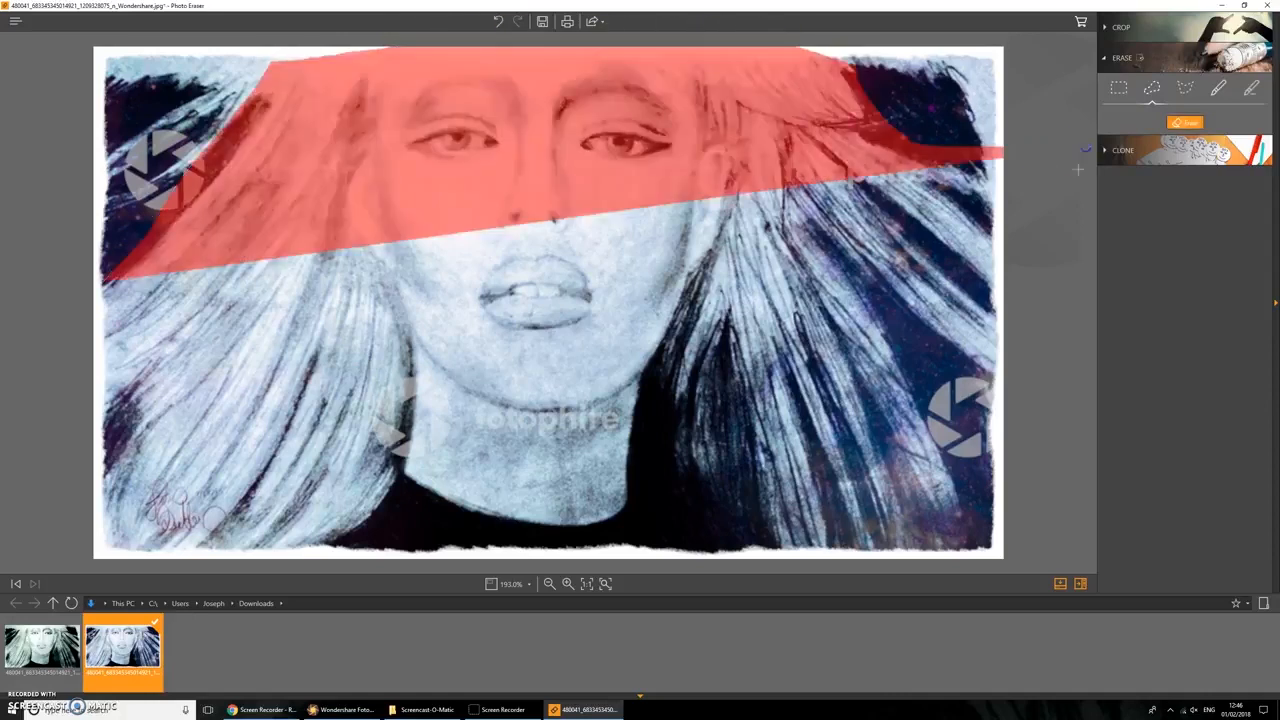
mouse_move(100, 278)
left_mouse_down()
mouse_move(156, 594)
mouse_move(910, 642)
mouse_move(1120, 537)
left_mouse_up()
left_click_drag(994, 152, 961, 161)
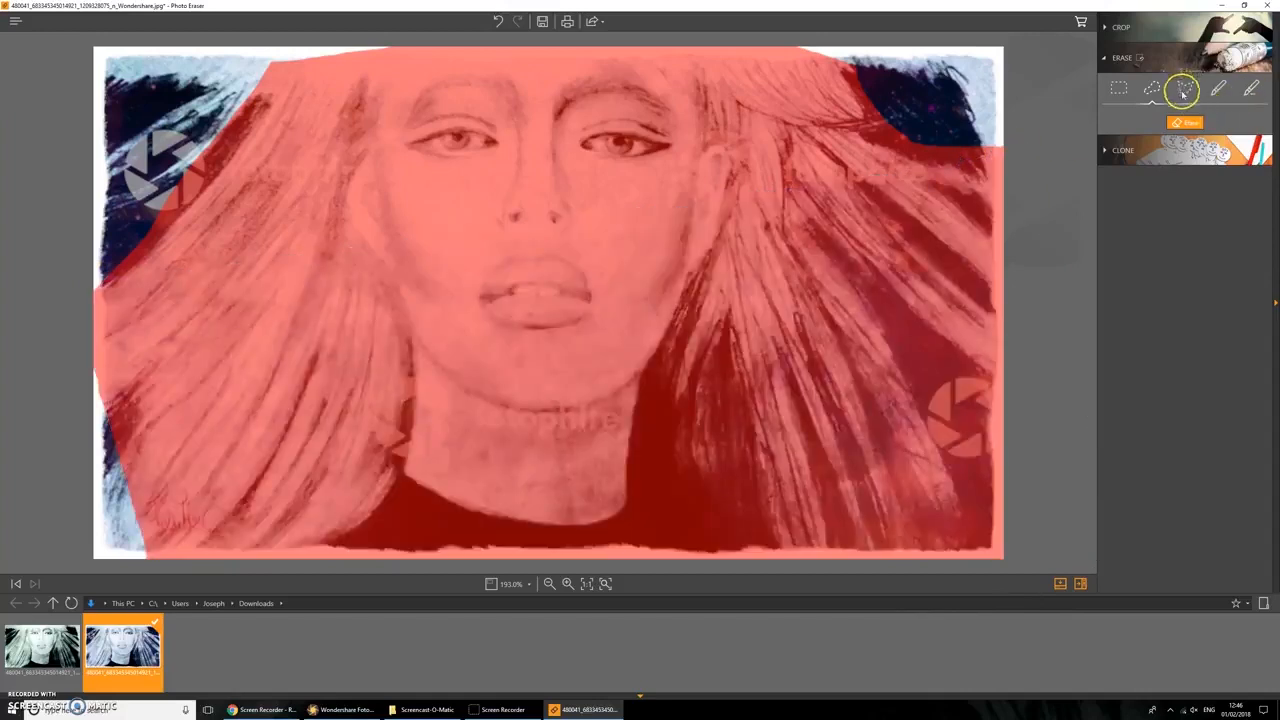
left_click(1186, 122)
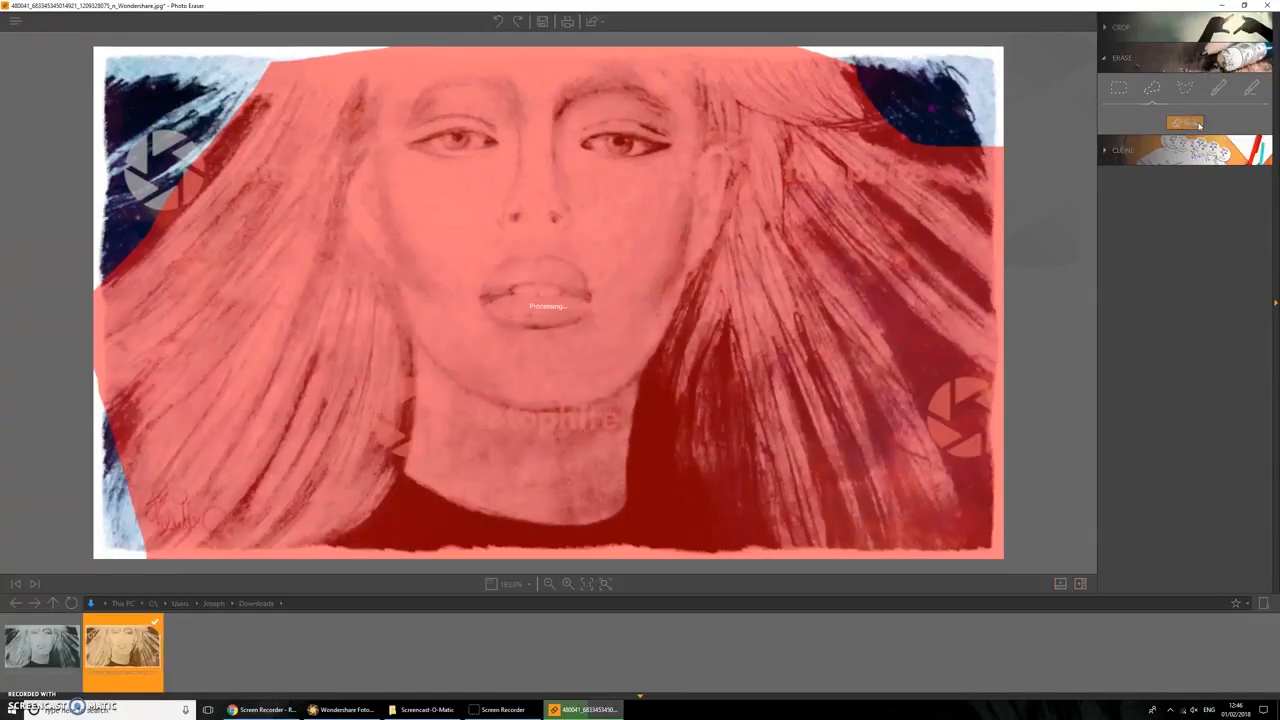